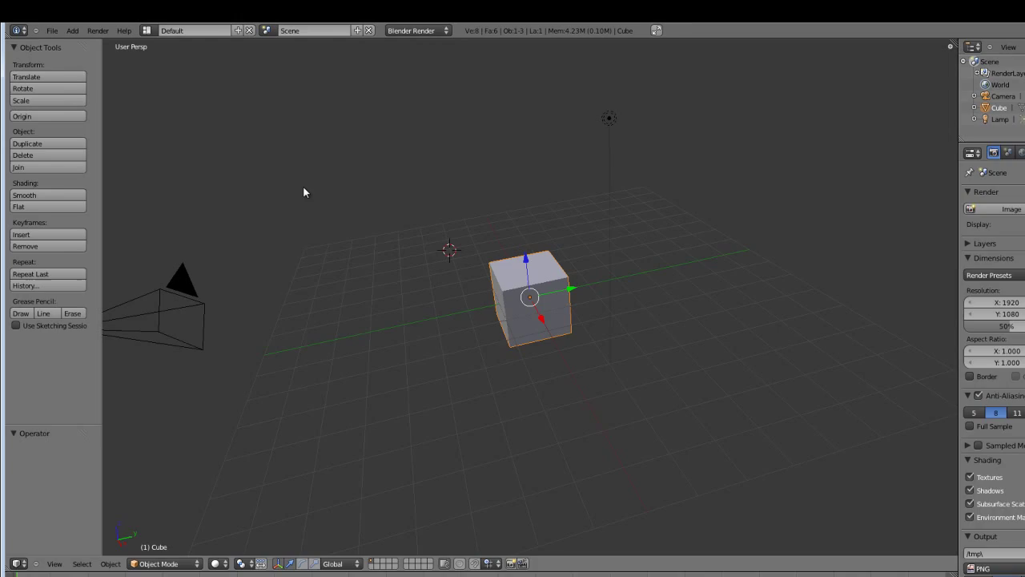
- Open the user preferences and toggle the Emulate 3 Button Mouse option in the input settings
{"action": "left_click", "coordinate": [51, 30]}
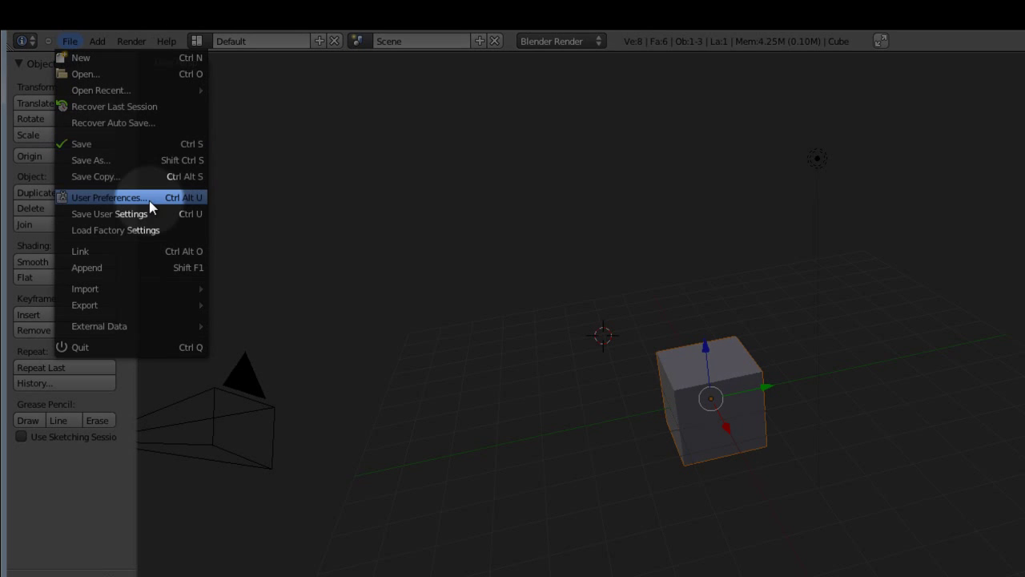
{"action": "left_click", "coordinate": [149, 199]}
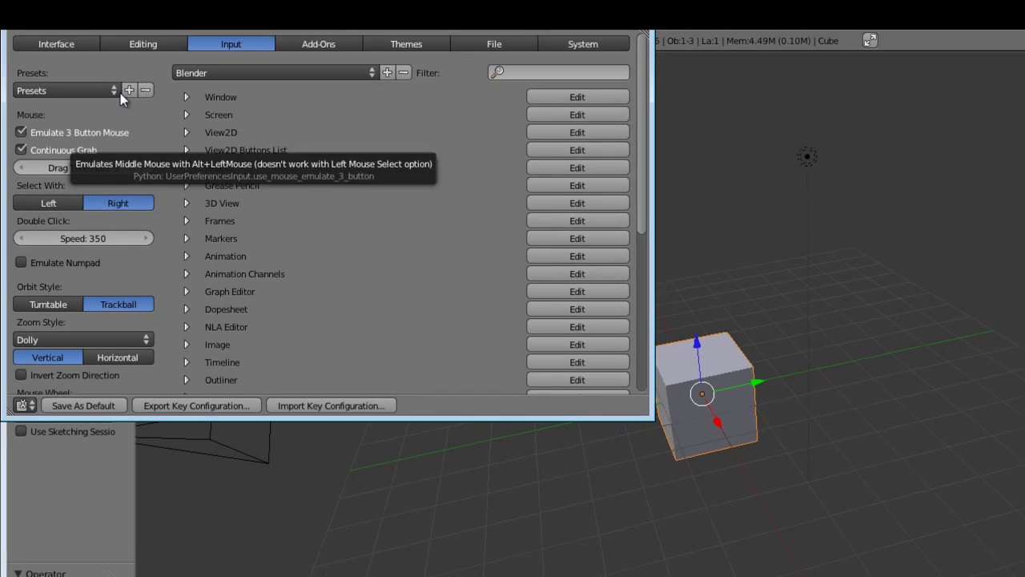
{"action": "left_click", "coordinate": [20, 134]}
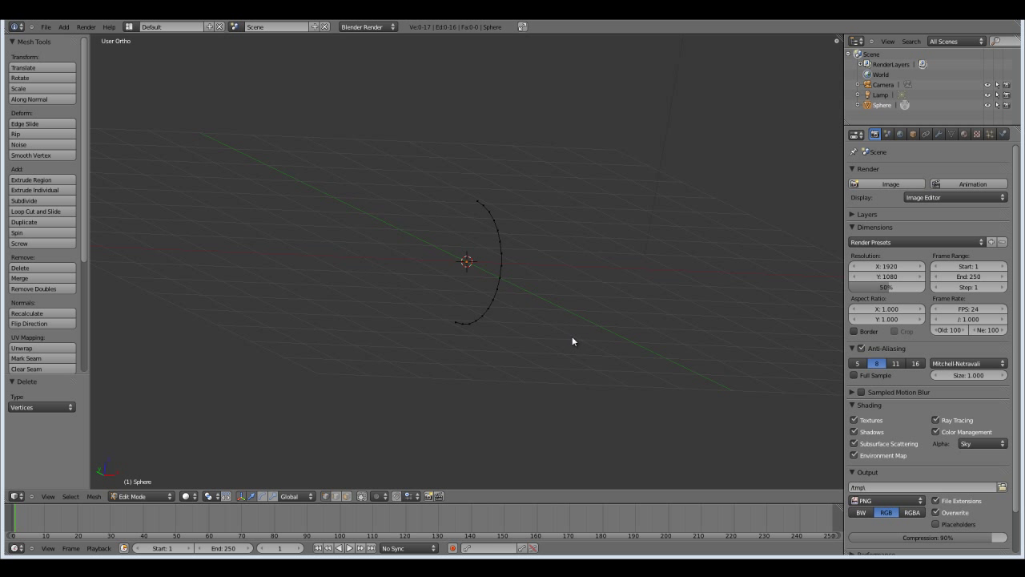
- Place the 3D cursor just below the half-circle arc
{"action": "left_click", "coordinate": [502, 326]}
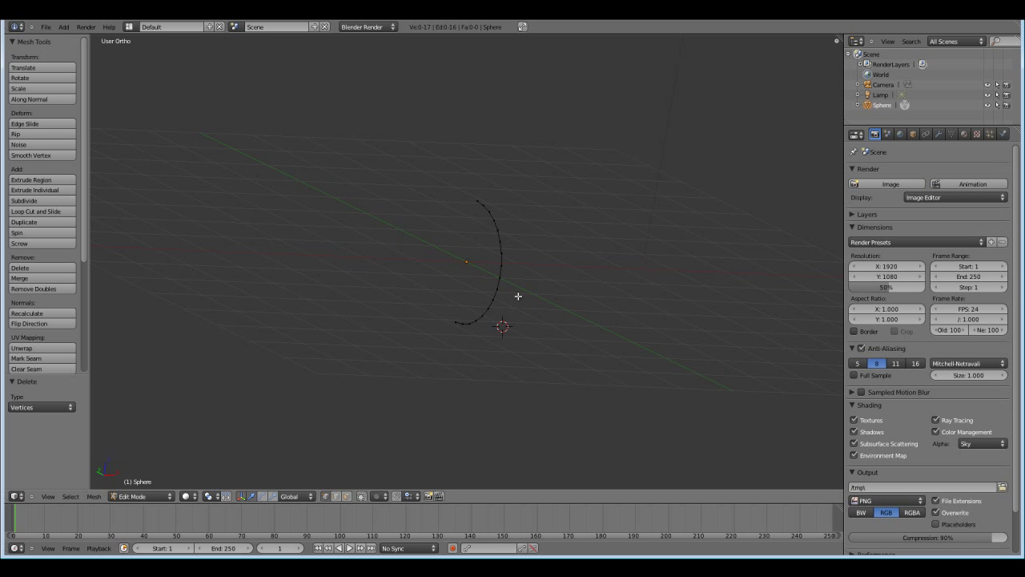
{"action": "left_click_drag", "start_coordinate": [531, 279], "coordinate": [536, 334], "text": "alt"}
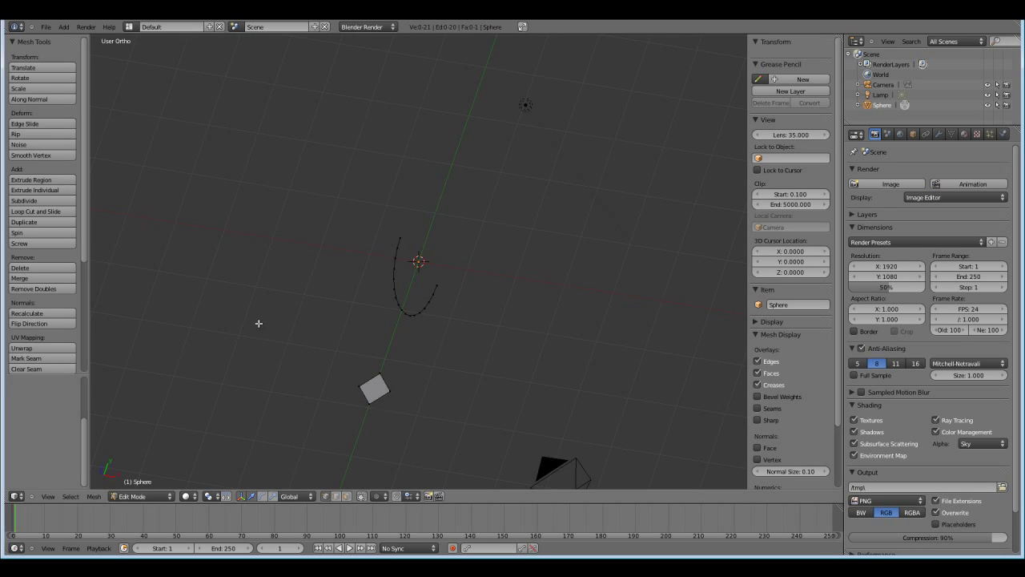
- Select all the arc's vertices in edit mode and switch to the top view
{"action": "middle_click_drag", "start_coordinate": [258, 321], "coordinate": [407, 276]}
{"action": "key", "text": "Tab"}
{"action": "key", "text": "Tab"}
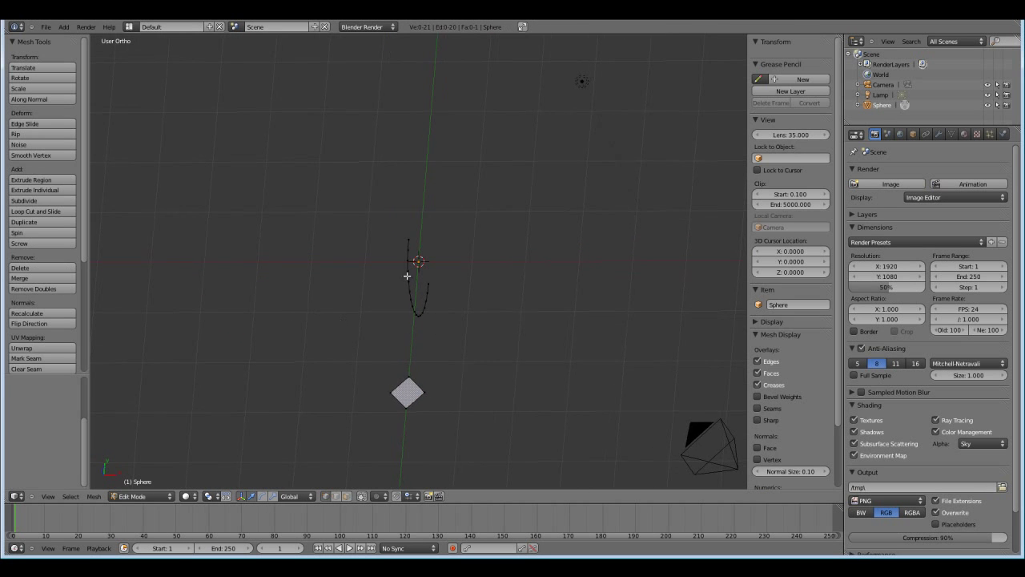
{"action": "key", "text": "a"}
{"action": "key", "text": "KP_7"}
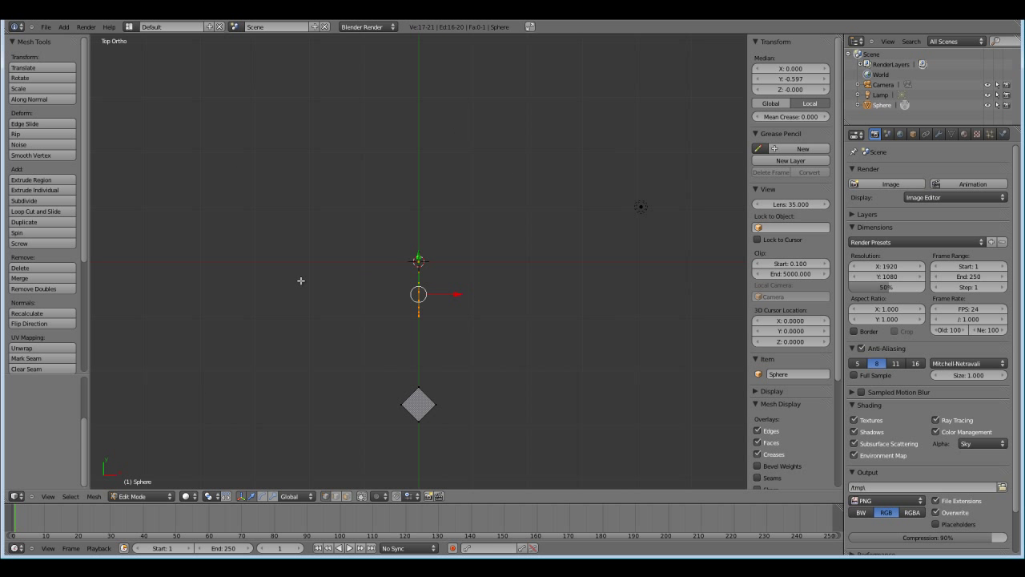
- Try to spin the arc 90 degrees about a center at Y 0.640 with a slightly tilted axis
{"action": "left_click", "coordinate": [55, 233]}
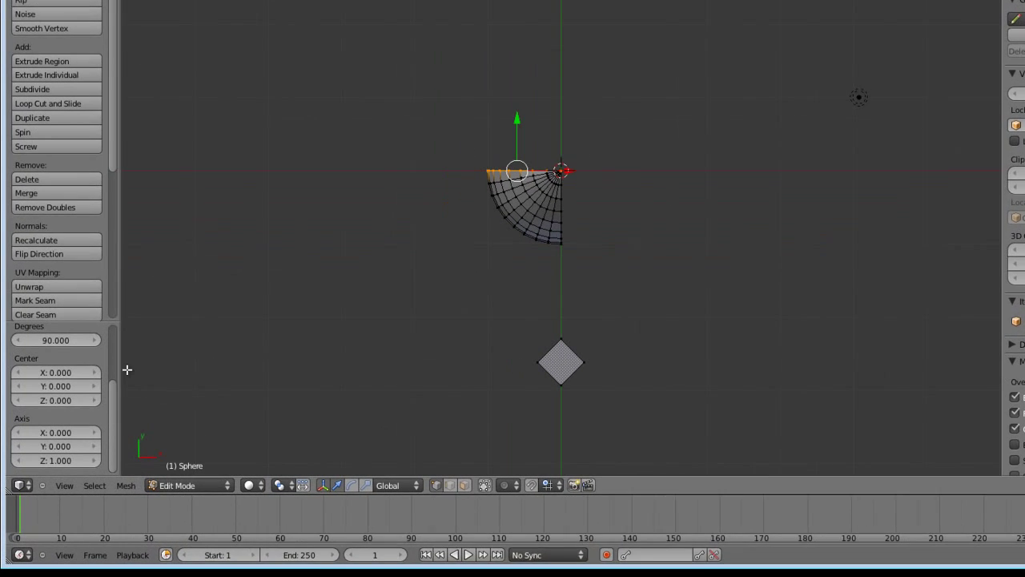
{"action": "scroll", "coordinate": [40, 339], "scroll_direction": "up", "scroll_amount": 3}
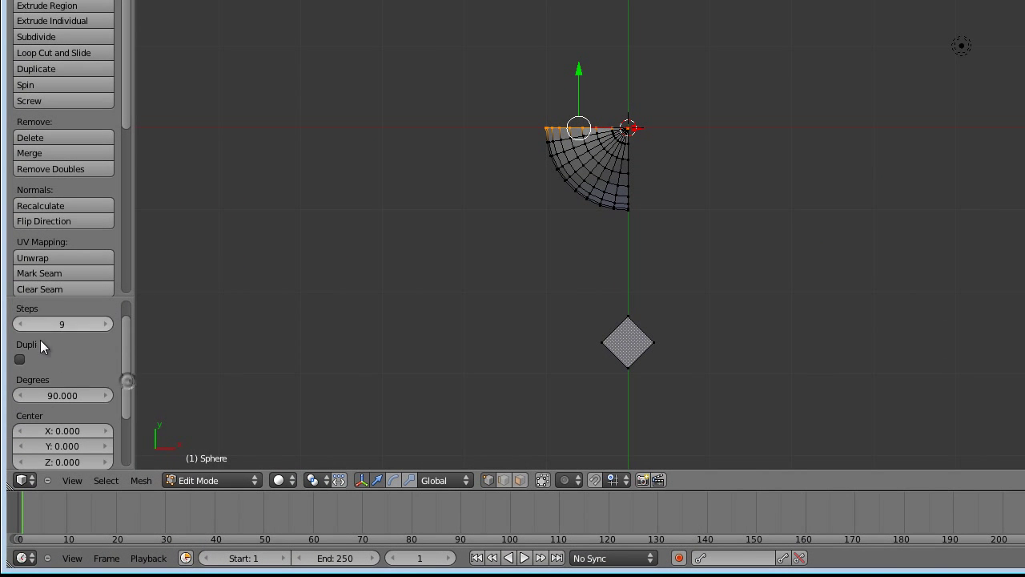
{"action": "left_click_drag", "start_coordinate": [128, 337], "coordinate": [121, 365]}
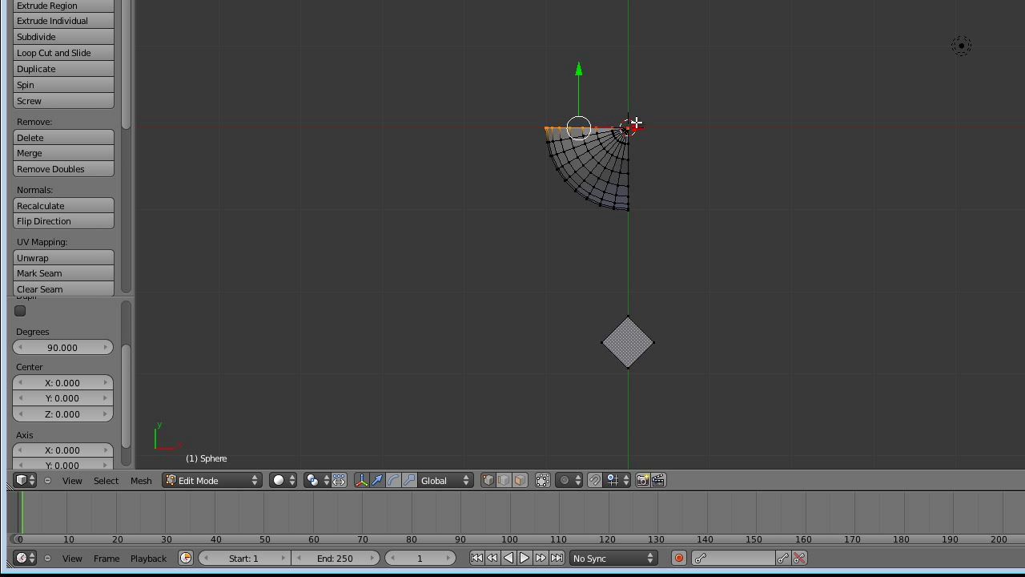
{"action": "left_click_drag", "start_coordinate": [131, 372], "coordinate": [125, 410]}
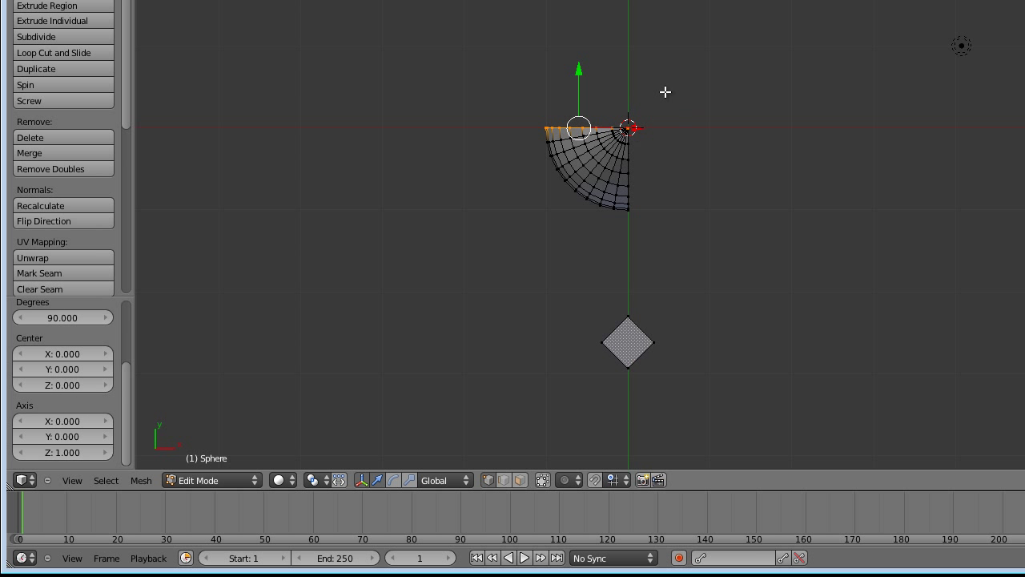
{"action": "left_click_drag", "start_coordinate": [64, 354], "coordinate": [52, 373]}
{"action": "left_click_drag", "start_coordinate": [60, 372], "coordinate": [101, 375]}
{"action": "mouse_move", "coordinate": [63, 421]}
{"action": "left_mouse_down"}
{"action": "mouse_move", "coordinate": [111, 408]}
{"action": "mouse_move", "coordinate": [33, 420]}
{"action": "mouse_move", "coordinate": [135, 416]}
{"action": "mouse_move", "coordinate": [6, 429]}
{"action": "mouse_move", "coordinate": [128, 407]}
{"action": "mouse_move", "coordinate": [19, 426]}
{"action": "mouse_move", "coordinate": [52, 413]}
{"action": "left_mouse_up"}
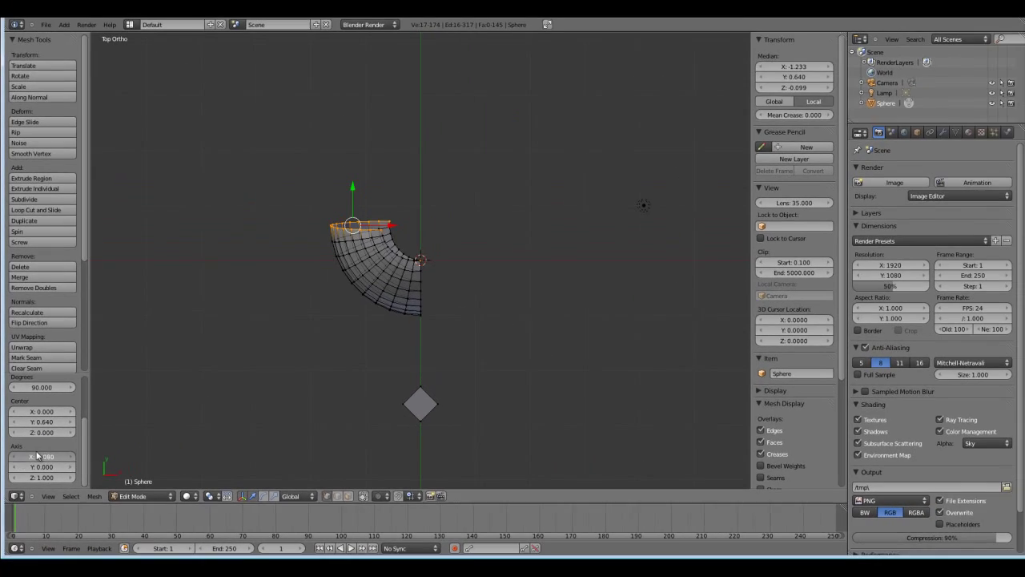
{"action": "key", "text": "ctrl+z"}
- Snap the 3D cursor to the corner vertex of the square face nearest the arc
{"action": "left_click", "coordinate": [388, 374]}
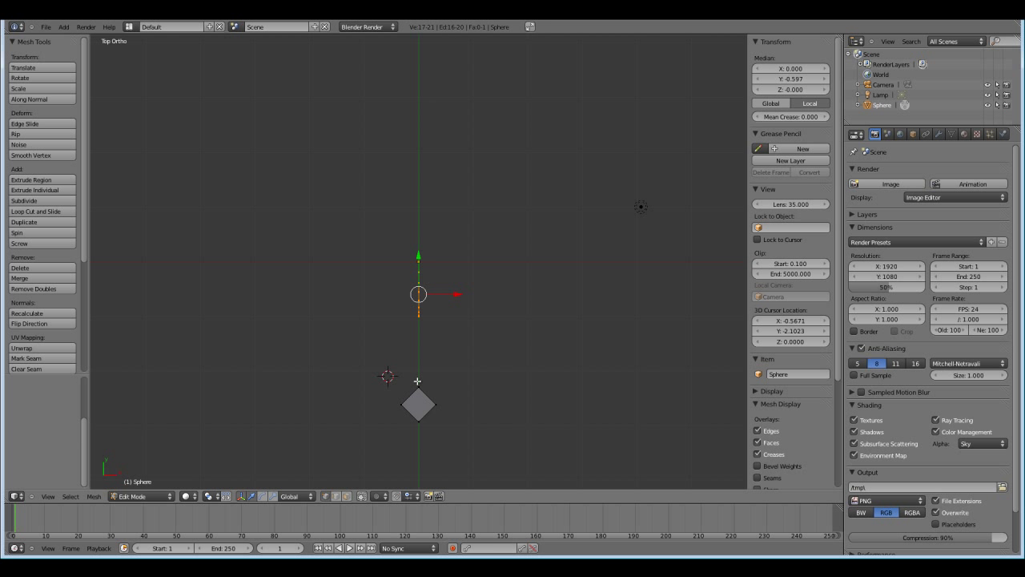
{"action": "right_click", "coordinate": [419, 385]}
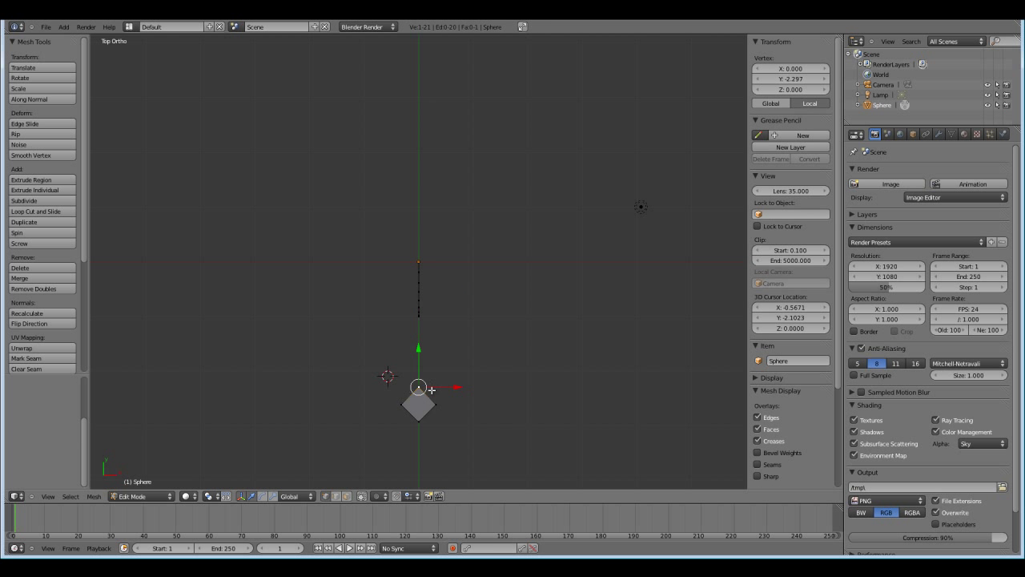
{"action": "key", "text": "shift+s"}
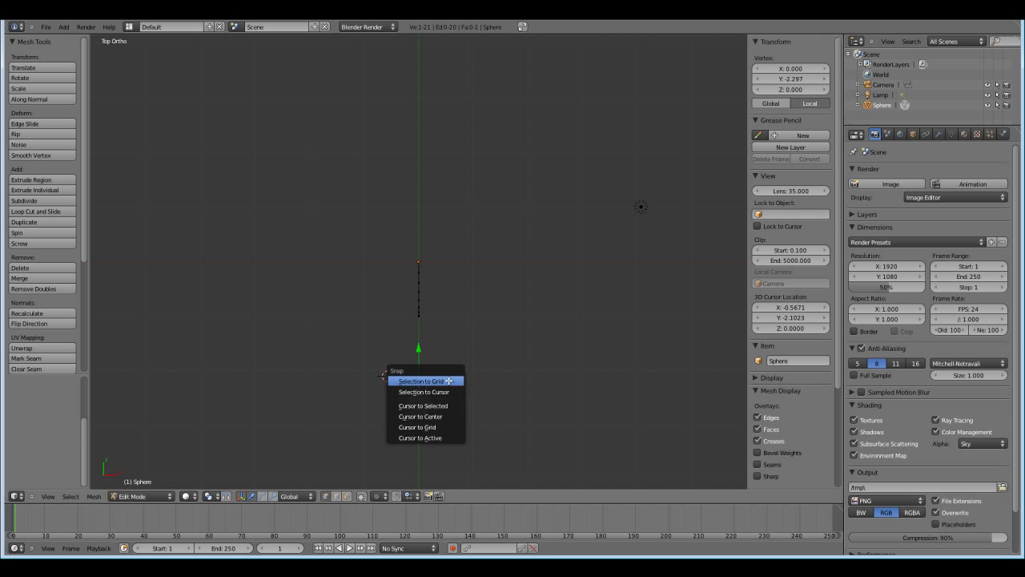
{"action": "left_click", "coordinate": [445, 406]}
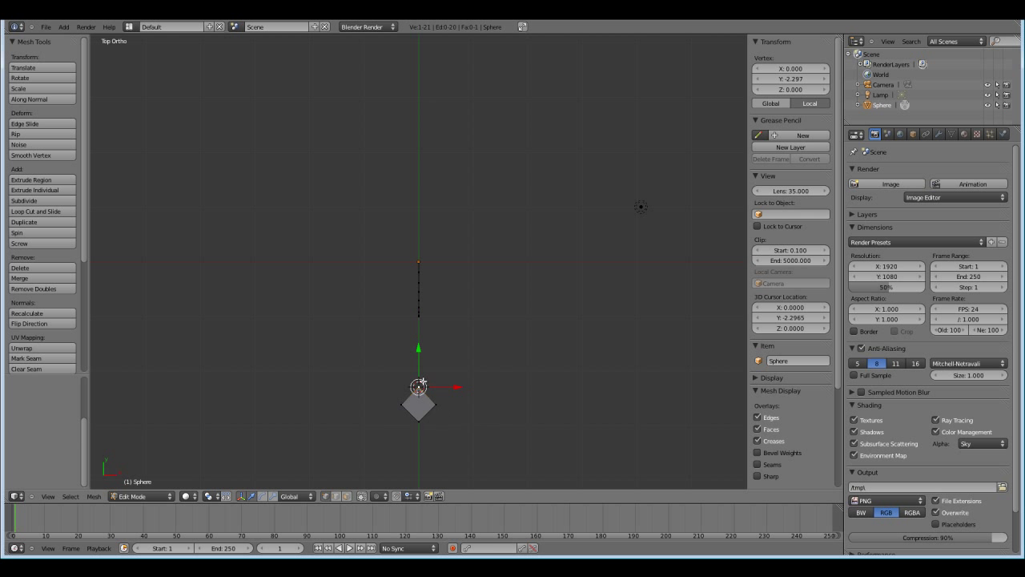
- Select the linked vertices of the arc and spin them around the 3D cursor
{"action": "key", "text": "l"}
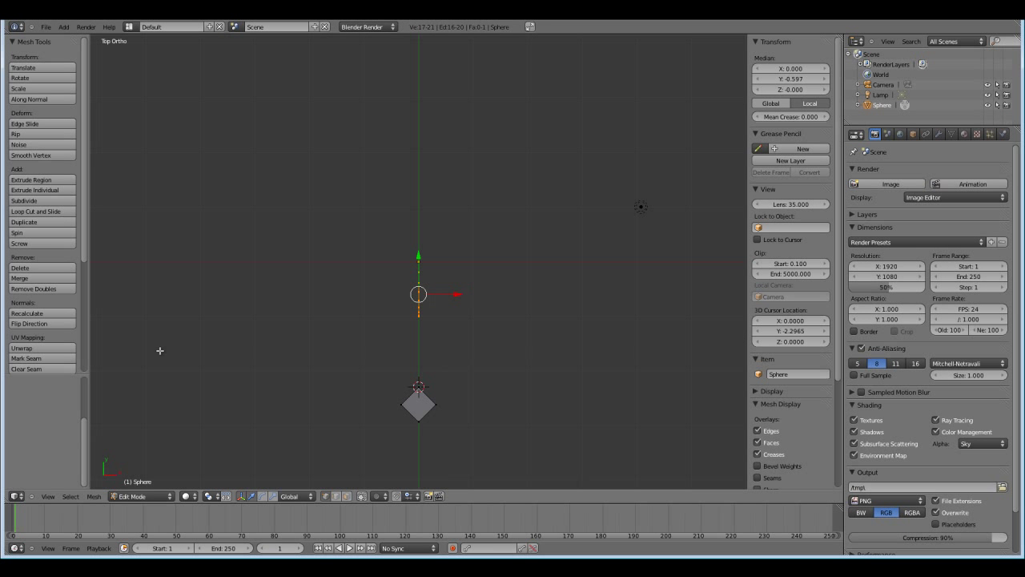
{"action": "left_click", "coordinate": [52, 233]}
{"action": "left_click_drag", "start_coordinate": [84, 428], "coordinate": [123, 392]}
{"action": "scroll", "coordinate": [85, 425], "scroll_direction": "up", "scroll_amount": 2}
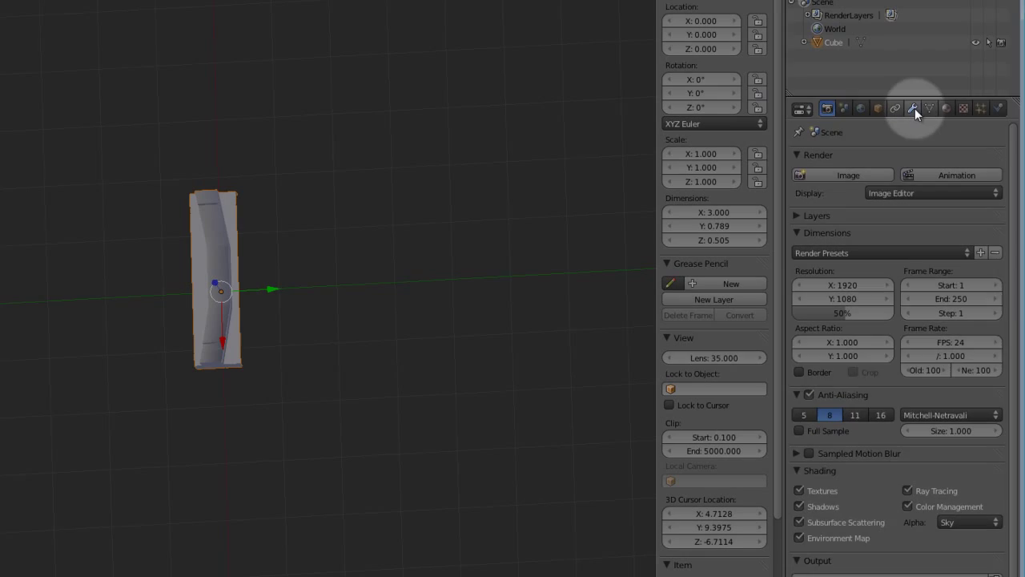
- Add an Array modifier to the selected object
{"action": "left_click", "coordinate": [938, 134]}
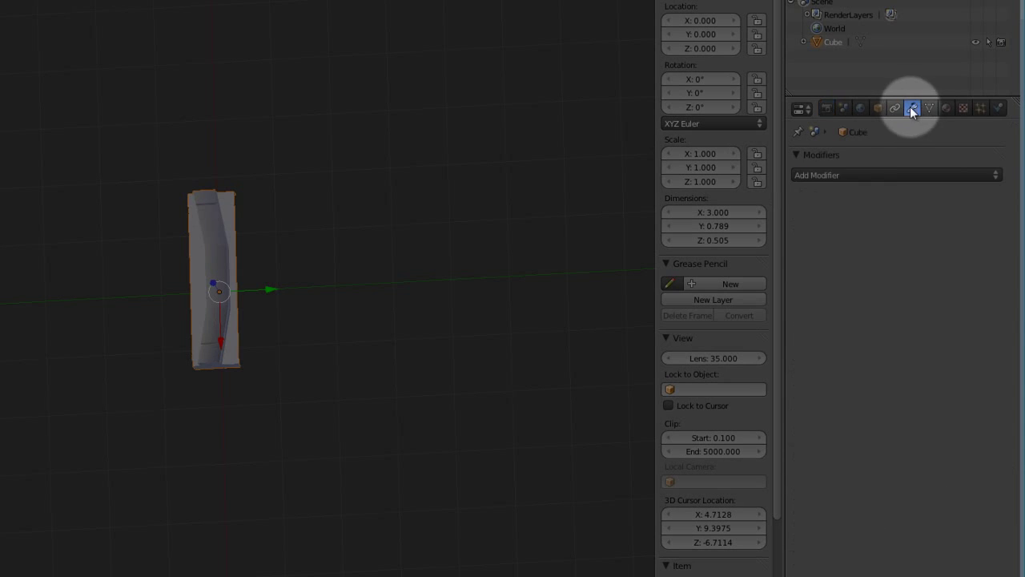
{"action": "left_click", "coordinate": [869, 174]}
{"action": "left_click", "coordinate": [743, 205]}
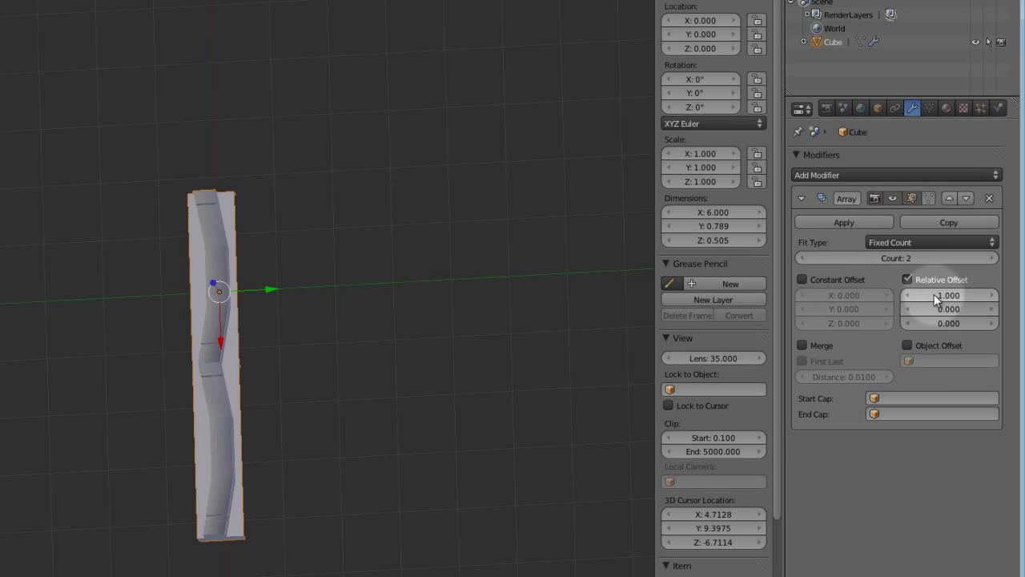
- Set the array's relative offset to 0 in X and 1 in Y
{"action": "left_click", "coordinate": [933, 295]}
{"action": "type", "text": "0"}
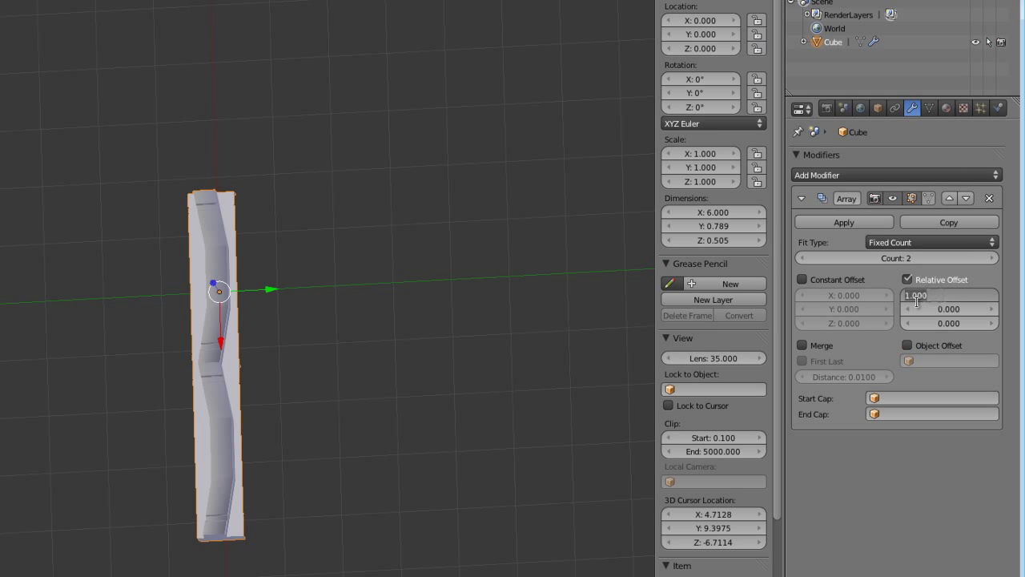
{"action": "key", "text": "Return"}
{"action": "left_click", "coordinate": [927, 309]}
{"action": "type", "text": "1"}
{"action": "key", "text": "Return"}
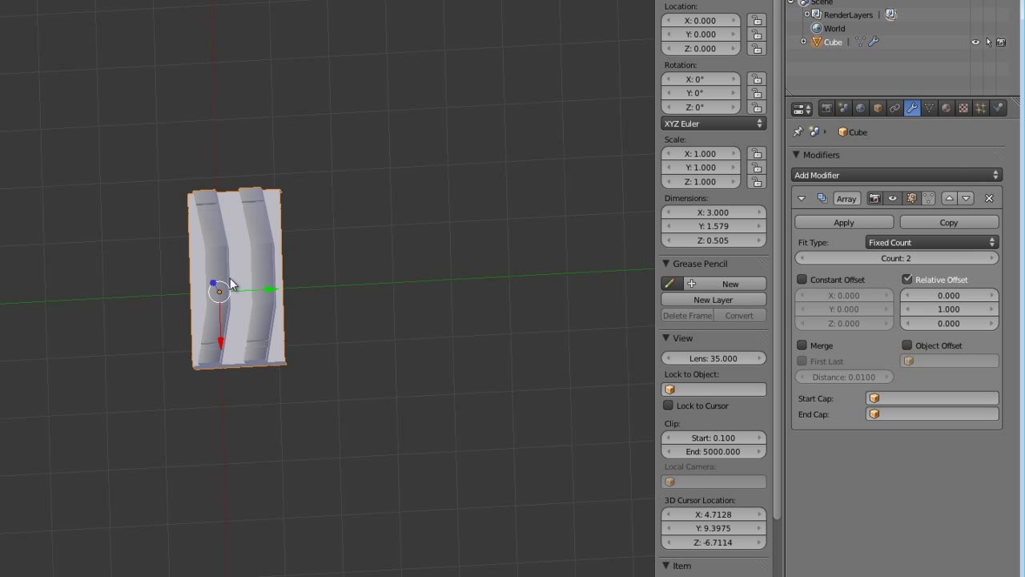
- Pull the selected side vertex of the mesh outward along Y to about 1.1 in edit mode
{"action": "key", "text": "Tab"}
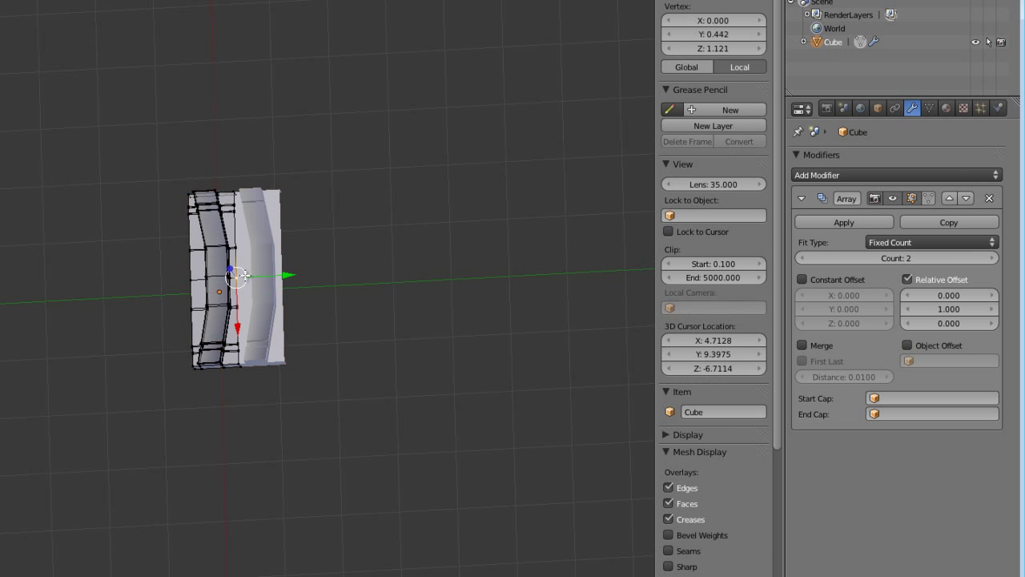
{"action": "key", "text": "g"}
{"action": "key", "text": "y"}
{"action": "left_click", "coordinate": [332, 272]}
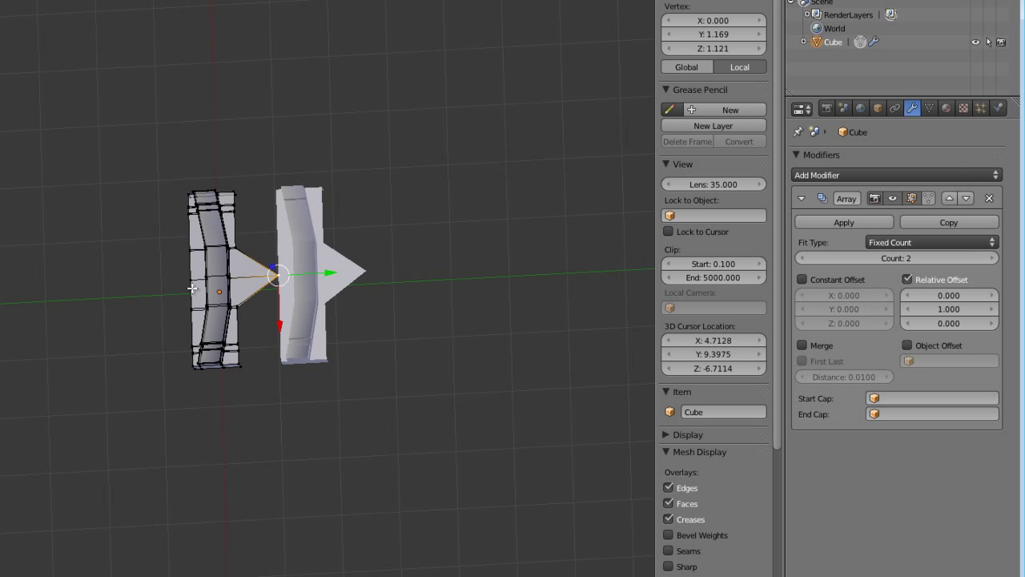
{"action": "left_click_drag", "start_coordinate": [322, 272], "coordinate": [314, 272]}
- Switch the array from relative offset to constant offset and set the constant Y offset to 1
{"action": "left_click", "coordinate": [802, 280]}
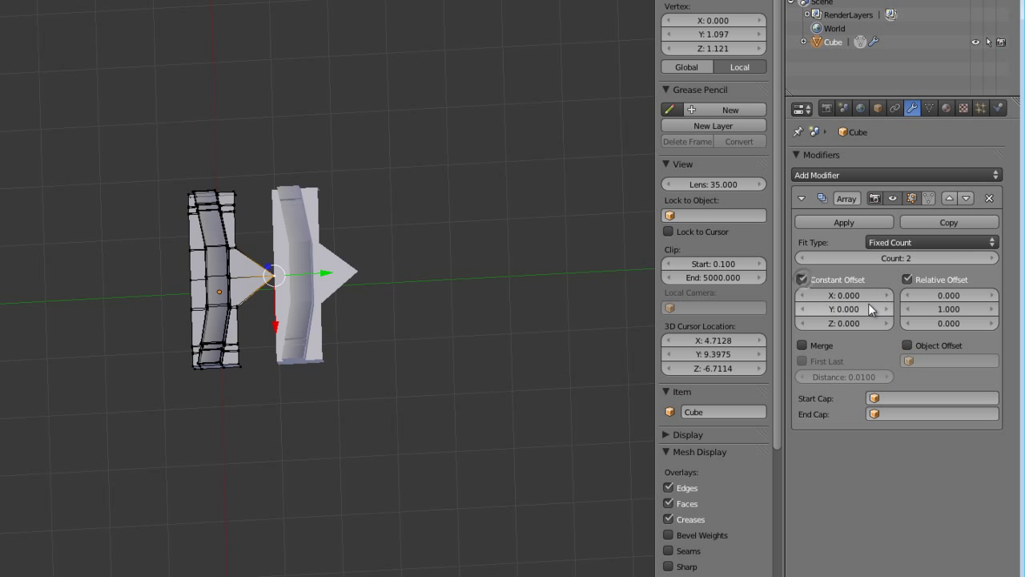
{"action": "left_click", "coordinate": [908, 280]}
{"action": "left_click", "coordinate": [840, 309]}
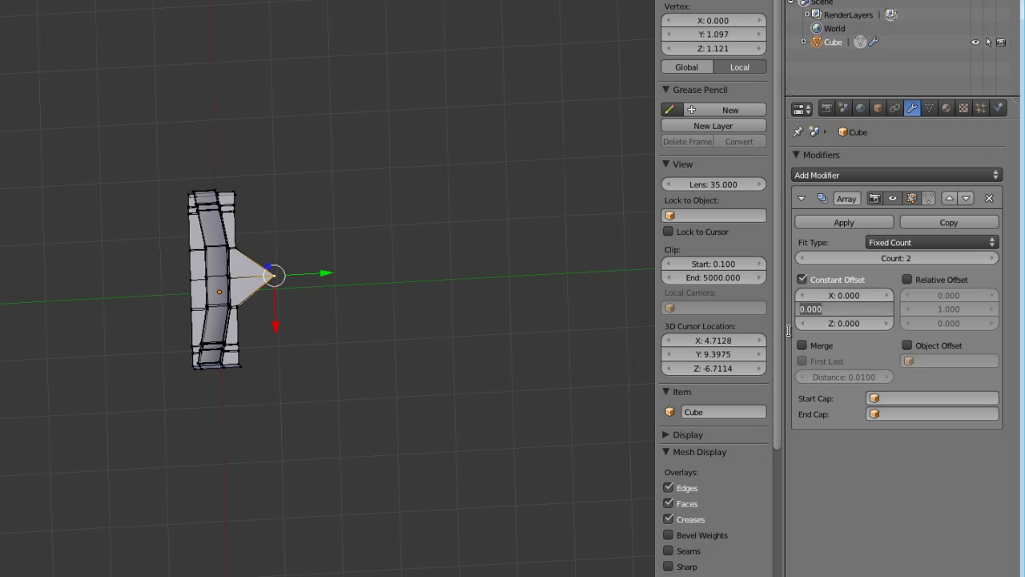
{"action": "type", "text": "1"}
{"action": "key", "text": "Return"}
- Bring the pulled-out side vertex back along Y to about 0.44
{"action": "mouse_move", "coordinate": [322, 274]}
{"action": "left_mouse_down"}
{"action": "mouse_move", "coordinate": [409, 269]}
{"action": "mouse_move", "coordinate": [308, 286]}
{"action": "left_mouse_up"}
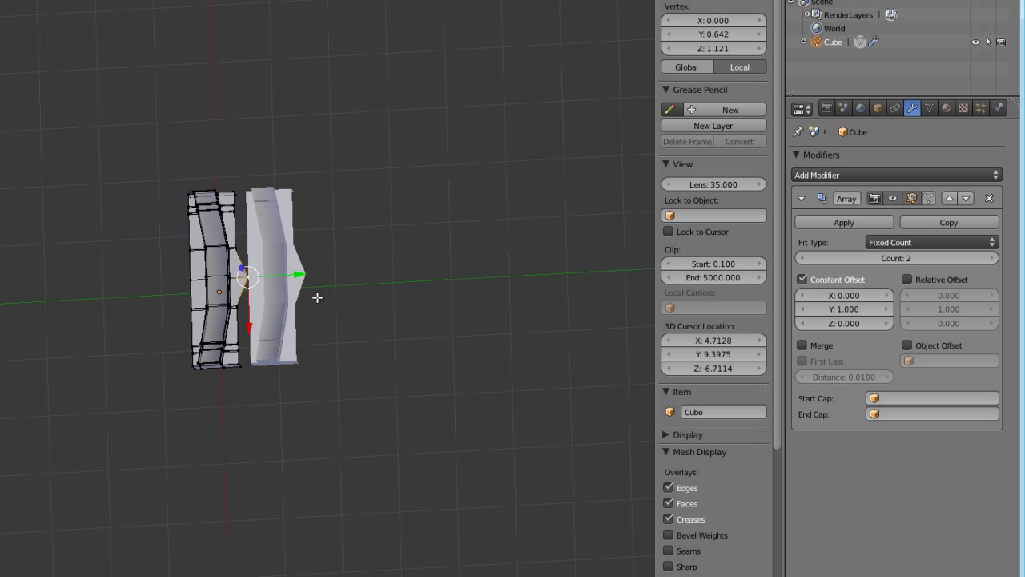
{"action": "key", "text": "ctrl+z"}
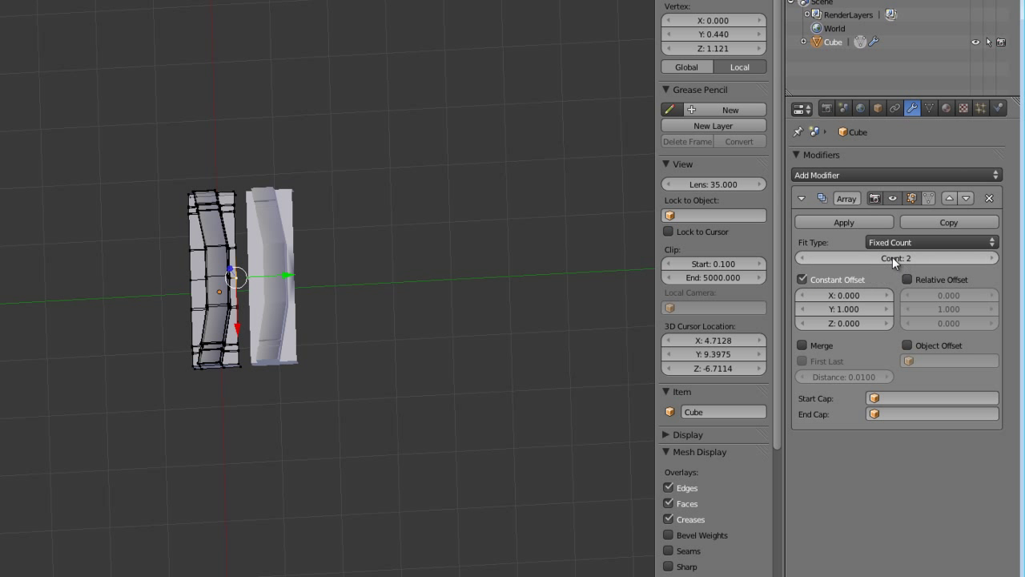
- Increase the array's fixed count to 7
{"action": "left_click_drag", "start_coordinate": [874, 261], "coordinate": [883, 262]}
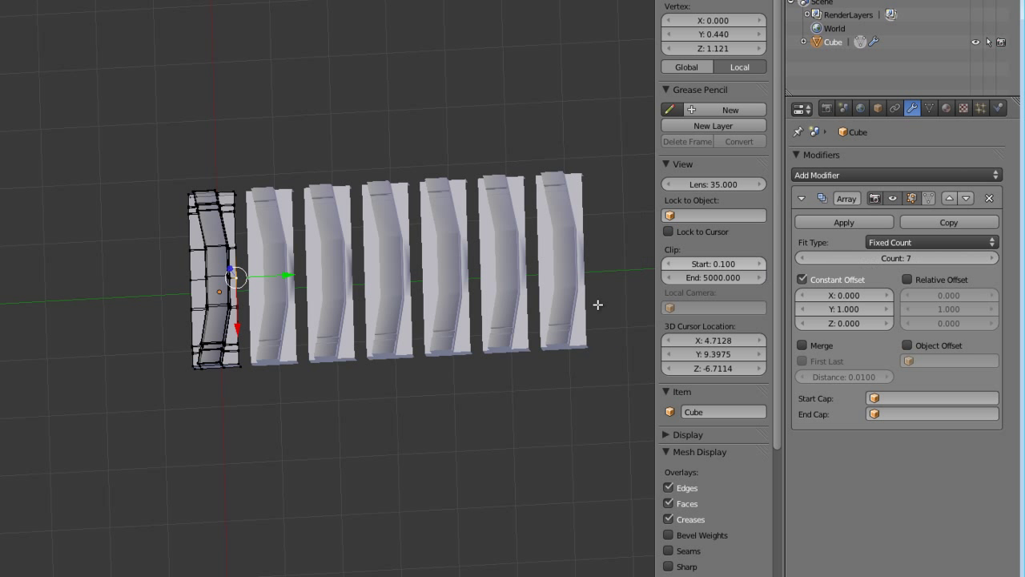
{"action": "scroll", "coordinate": [395, 411], "scroll_direction": "down", "scroll_amount": 1}
{"action": "scroll", "coordinate": [396, 411], "scroll_direction": "down", "scroll_amount": 4}
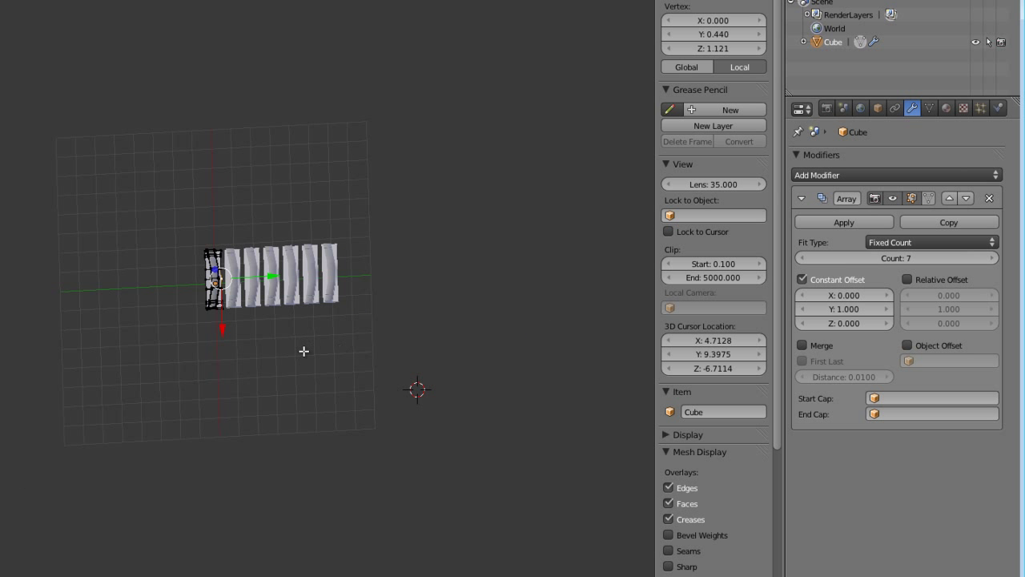
{"action": "scroll", "coordinate": [309, 349], "scroll_direction": "up", "scroll_amount": 1}
- Switch the array's fit type to Fit Length and increase the length
{"action": "left_click", "coordinate": [899, 242]}
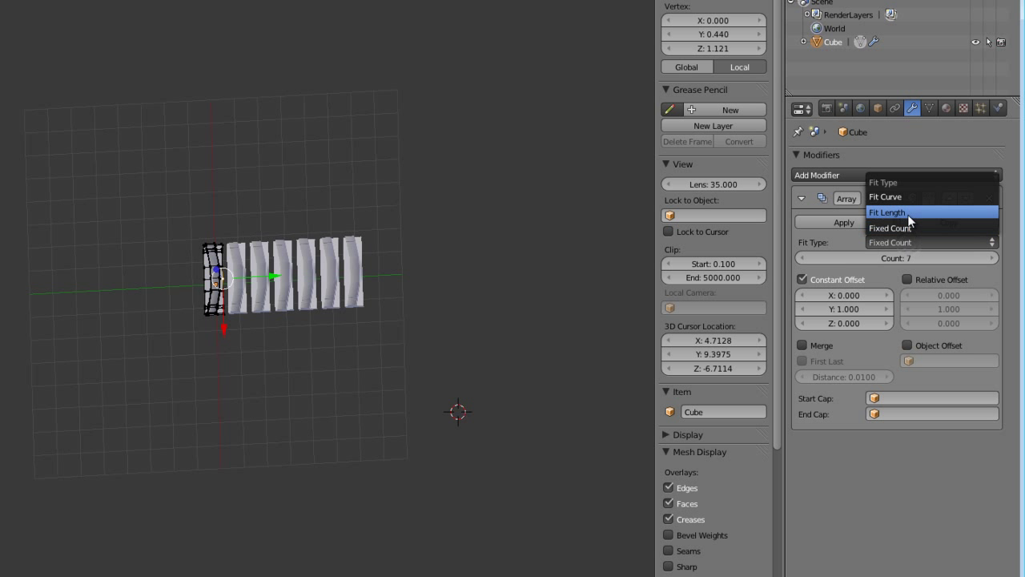
{"action": "left_click", "coordinate": [903, 215]}
{"action": "left_click_drag", "start_coordinate": [855, 256], "coordinate": [942, 256]}
- Set the array's fit type to Fit Curve and return to object mode
{"action": "left_click", "coordinate": [937, 242]}
{"action": "left_click", "coordinate": [910, 198]}
{"action": "key", "text": "Tab"}
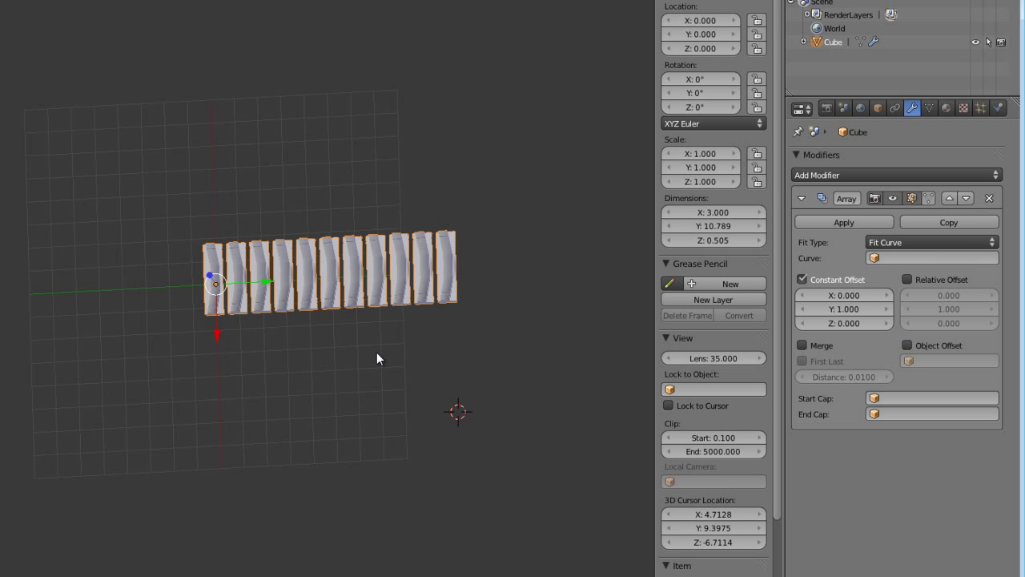
- Add a path curve at the 3D cursor, rotate it roughly parallel to the row of copies, and scale it up
{"action": "key", "text": "shift+a"}
{"action": "mouse_move", "coordinate": [374, 356]}
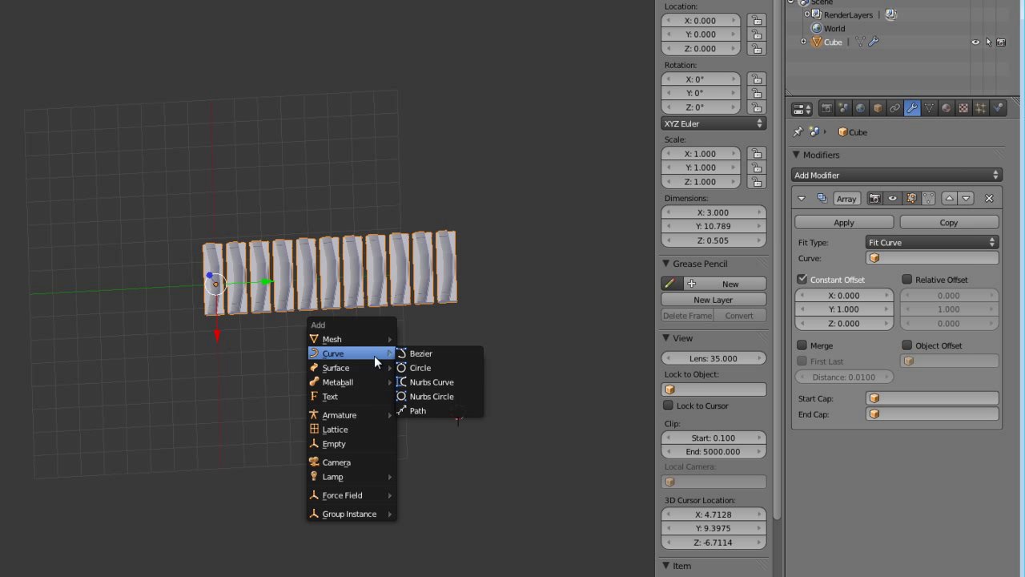
{"action": "left_click", "coordinate": [420, 411]}
{"action": "key", "text": "r"}
{"action": "left_click", "coordinate": [496, 474]}
{"action": "key", "text": "s"}
{"action": "left_click", "coordinate": [673, 386]}
- Select the arrayed object and assign NurbsPath as its array's fit curve
{"action": "right_click", "coordinate": [409, 272]}
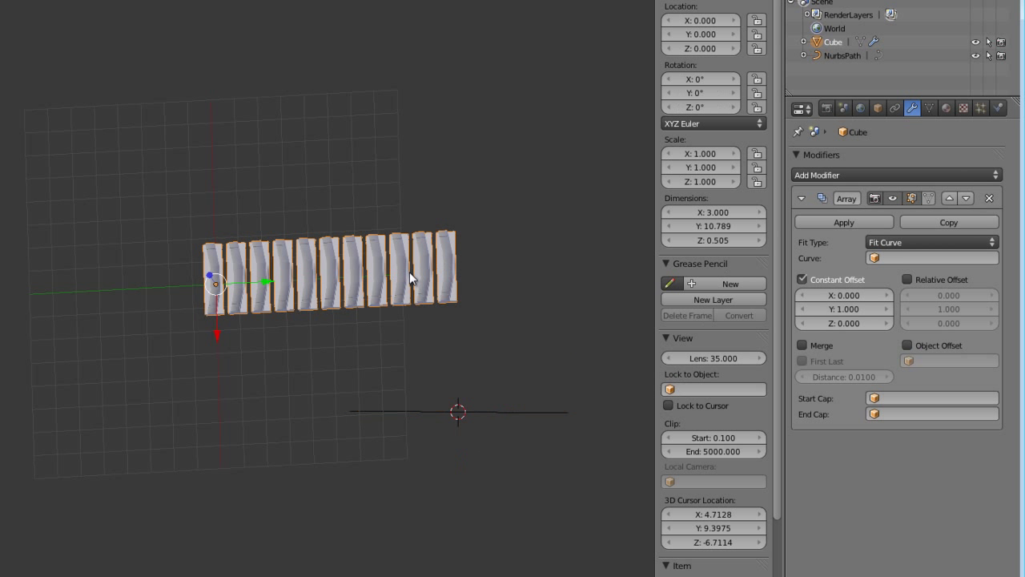
{"action": "left_click", "coordinate": [981, 257]}
{"action": "left_click", "coordinate": [937, 277]}
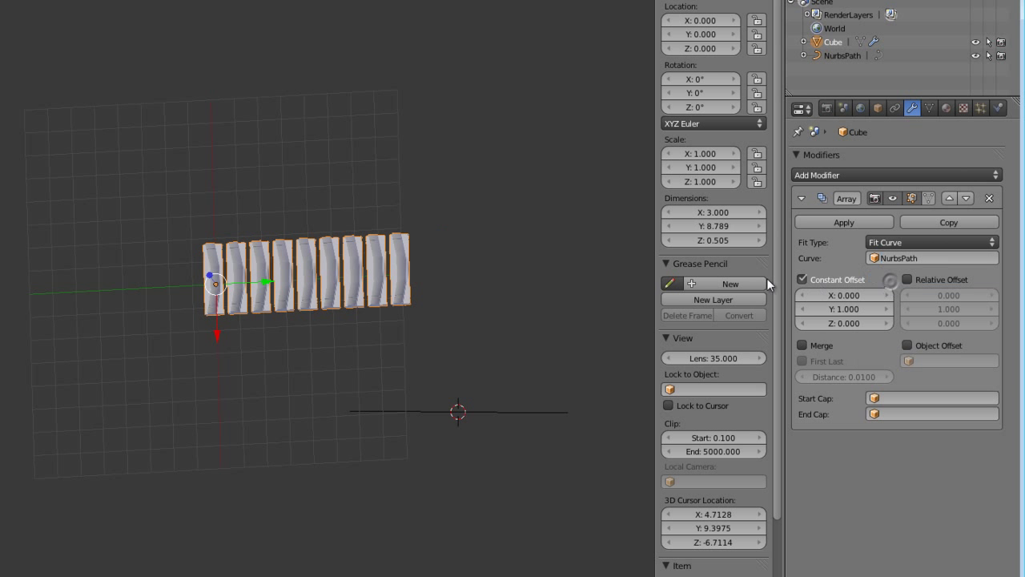
- Select the path curve and scale it up to lengthen the array that follows it
{"action": "right_click", "coordinate": [538, 407]}
{"action": "key", "text": "s"}
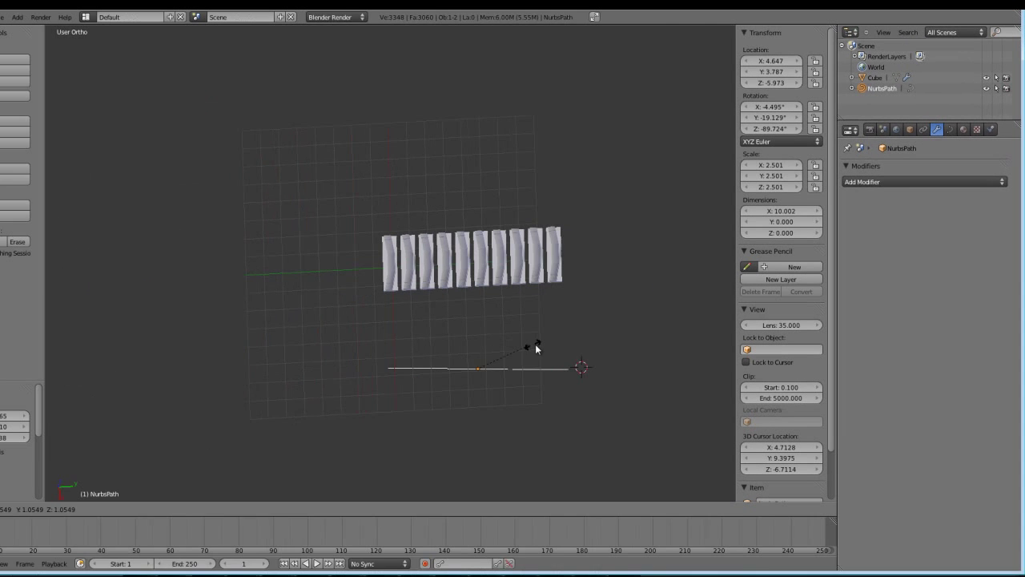
{"action": "left_click", "coordinate": [592, 342]}
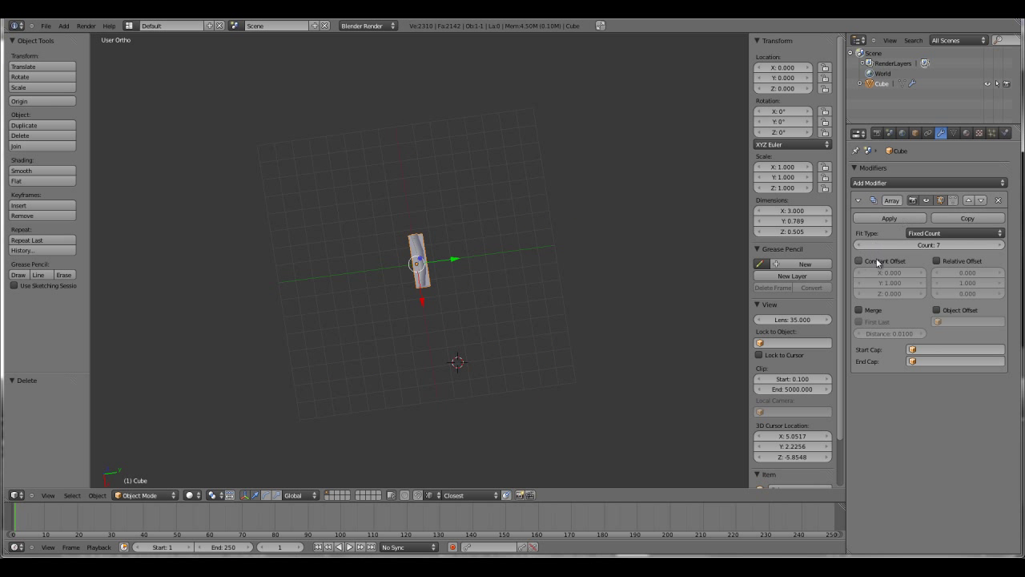
- Enable the array's Object Offset, add an empty at the 3D cursor, and assign Empty as the arrayed object's offset object
{"action": "left_click", "coordinate": [936, 310]}
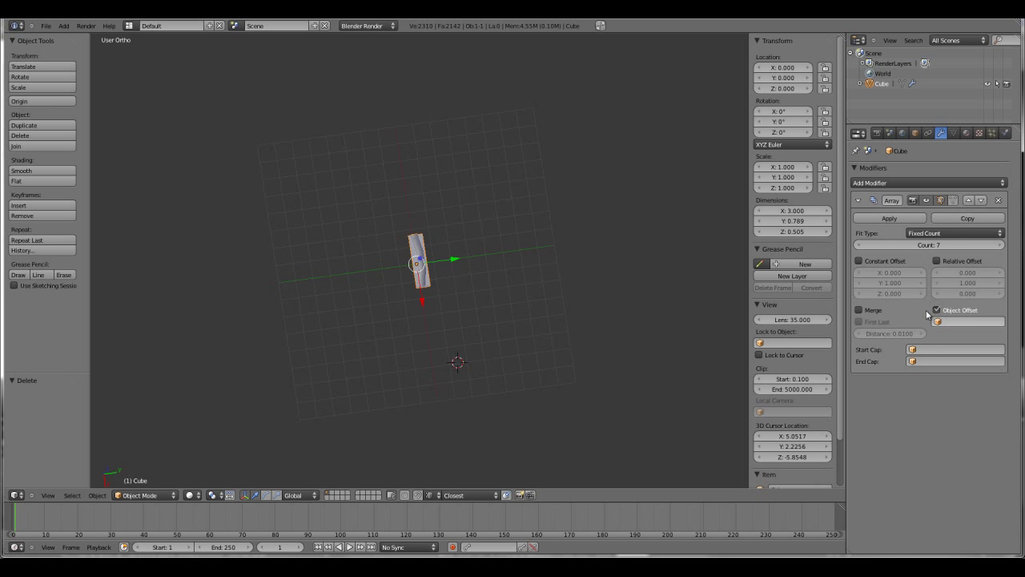
{"action": "key", "text": "shift+a"}
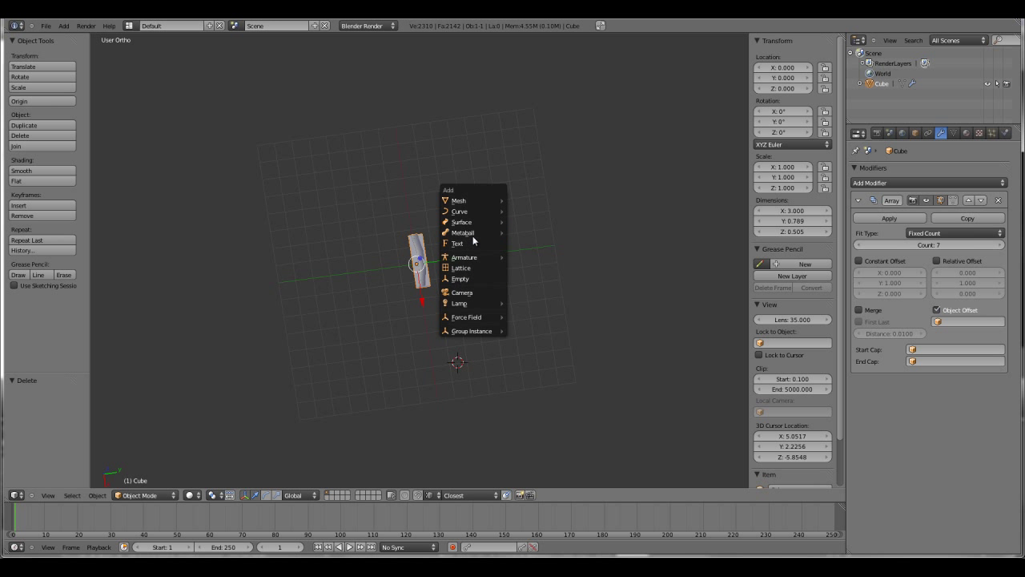
{"action": "left_click", "coordinate": [474, 278]}
{"action": "middle_click_drag", "start_coordinate": [441, 301], "coordinate": [568, 275]}
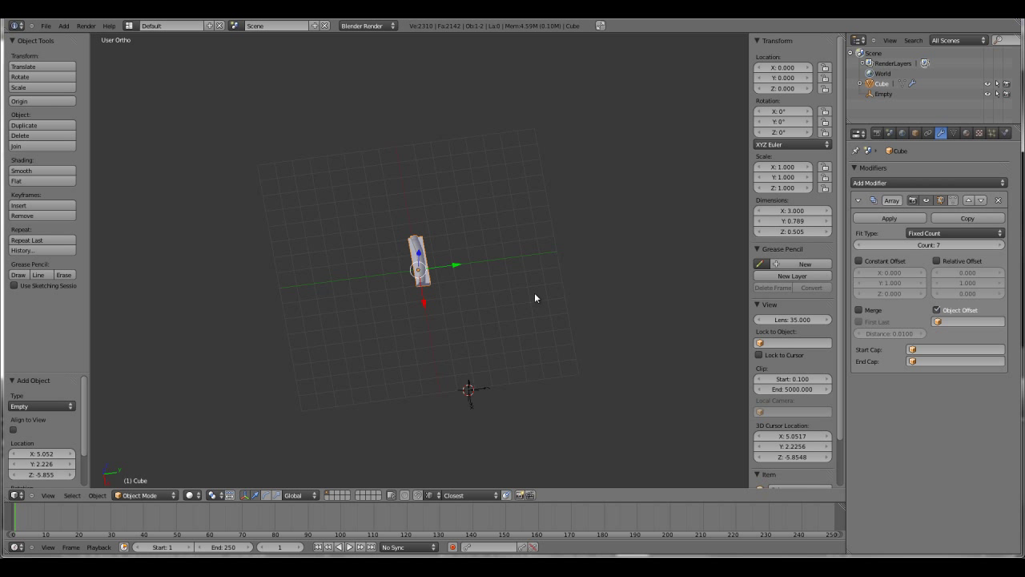
{"action": "left_click", "coordinate": [969, 321]}
{"action": "left_click", "coordinate": [949, 338]}
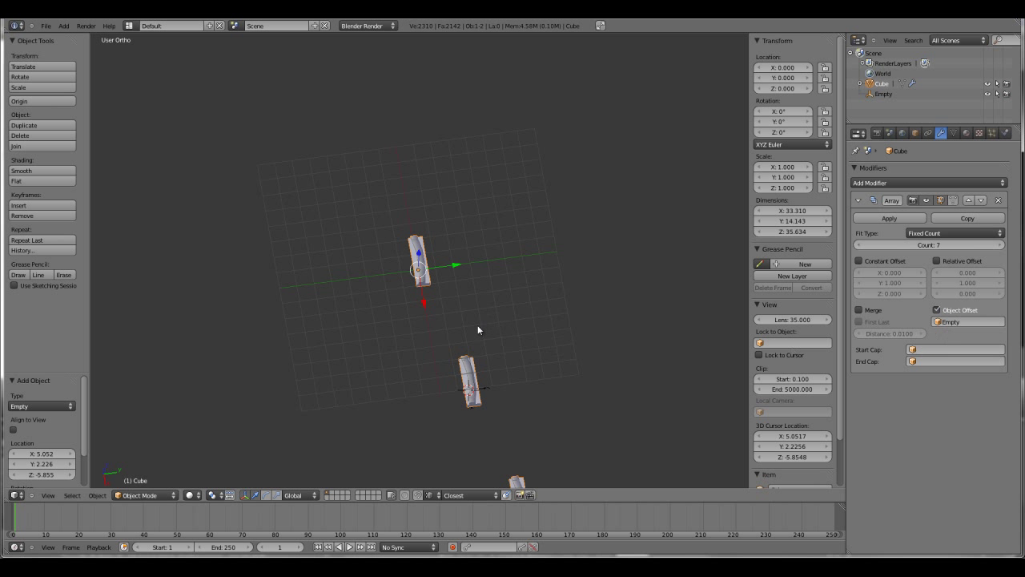
- Select the object's whole mesh in edit mode, move it up about 0.65 along Z, and return to object mode
{"action": "middle_click_drag", "start_coordinate": [458, 324], "coordinate": [444, 224]}
{"action": "middle_click_drag", "start_coordinate": [389, 203], "coordinate": [438, 213]}
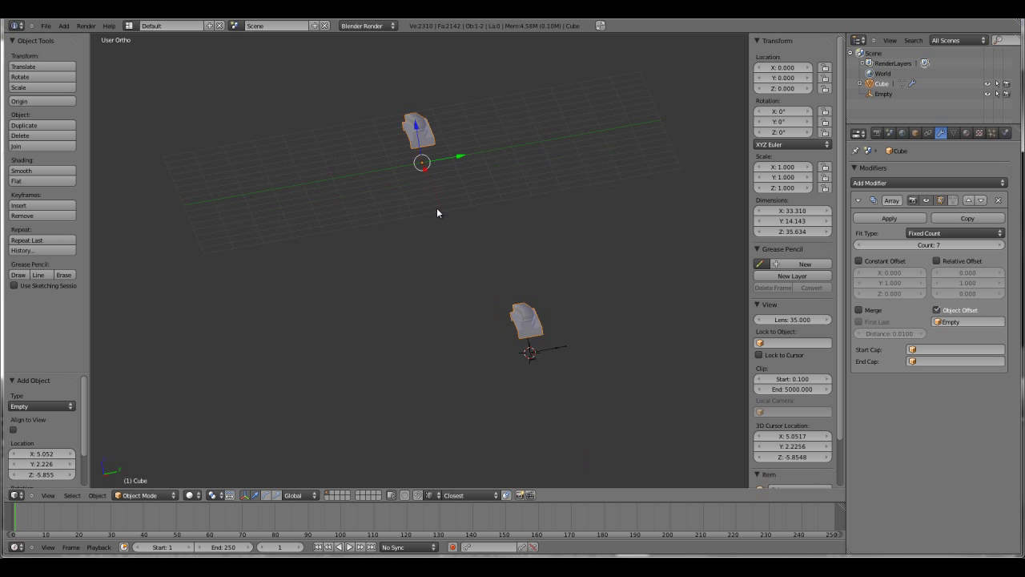
{"action": "key", "text": "Tab"}
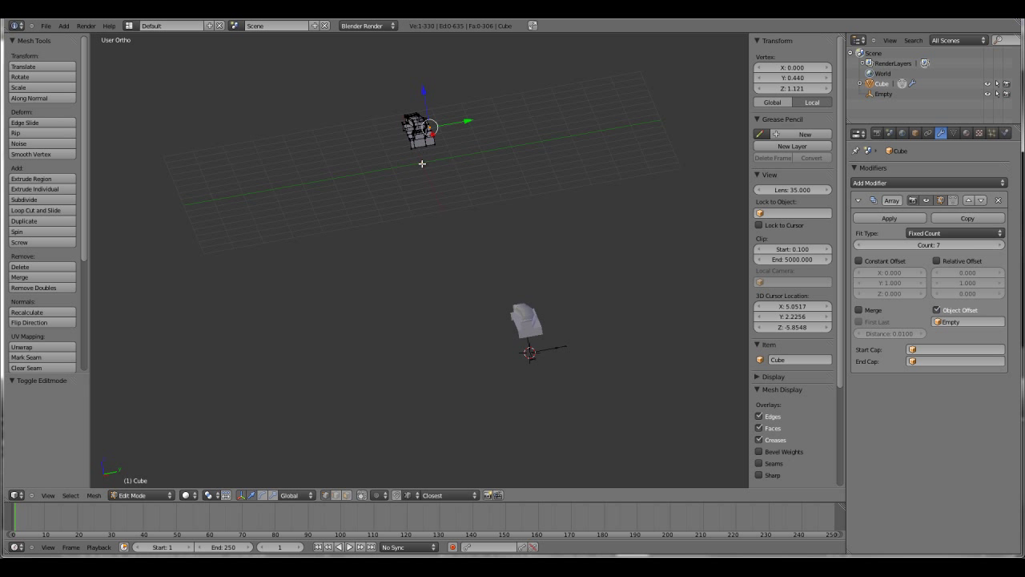
{"action": "key", "text": "a"}
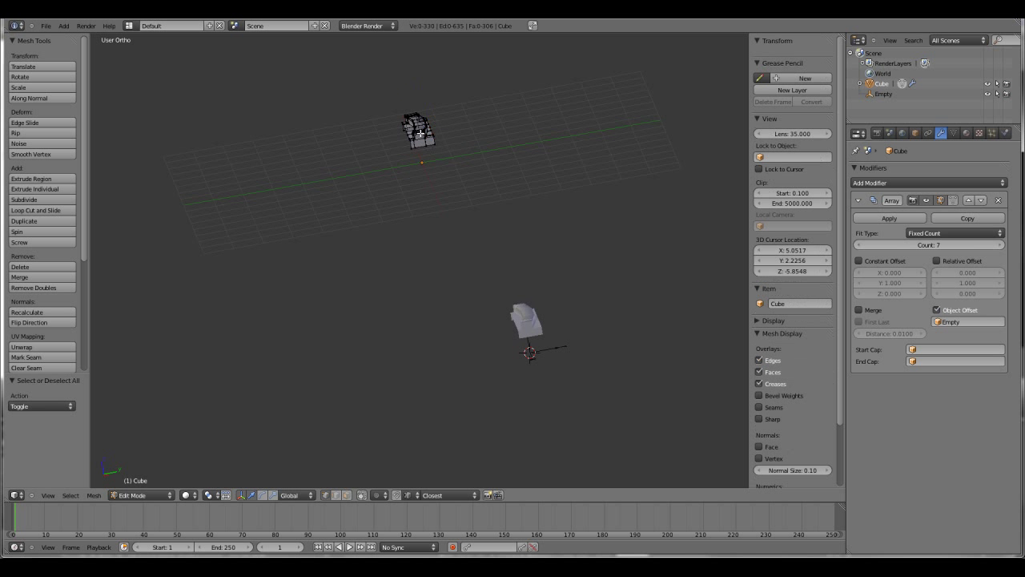
{"action": "key", "text": "a"}
{"action": "key", "text": "g"}
{"action": "key", "text": "z"}
{"action": "left_click", "coordinate": [423, 99]}
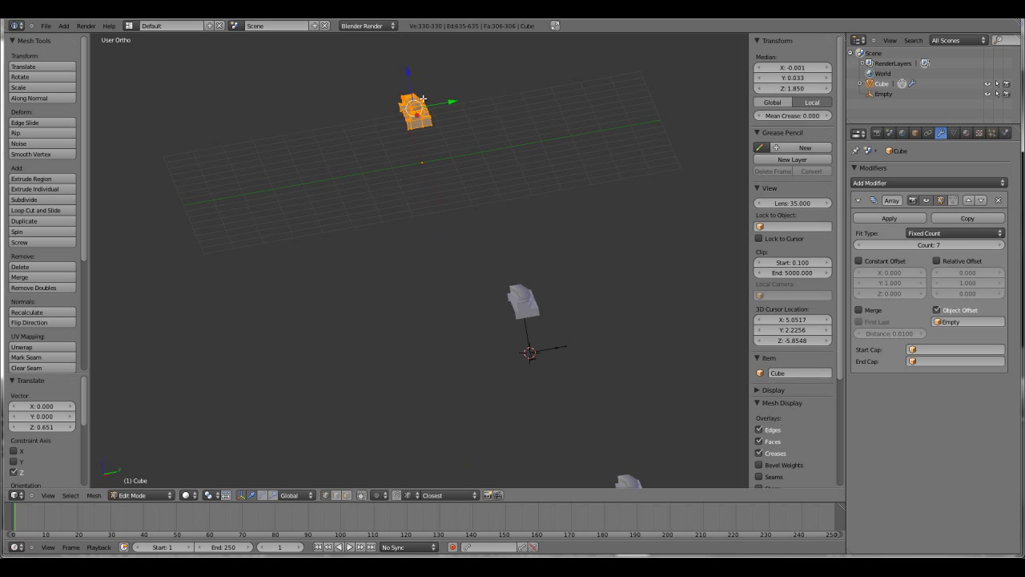
{"action": "key", "text": "Tab"}
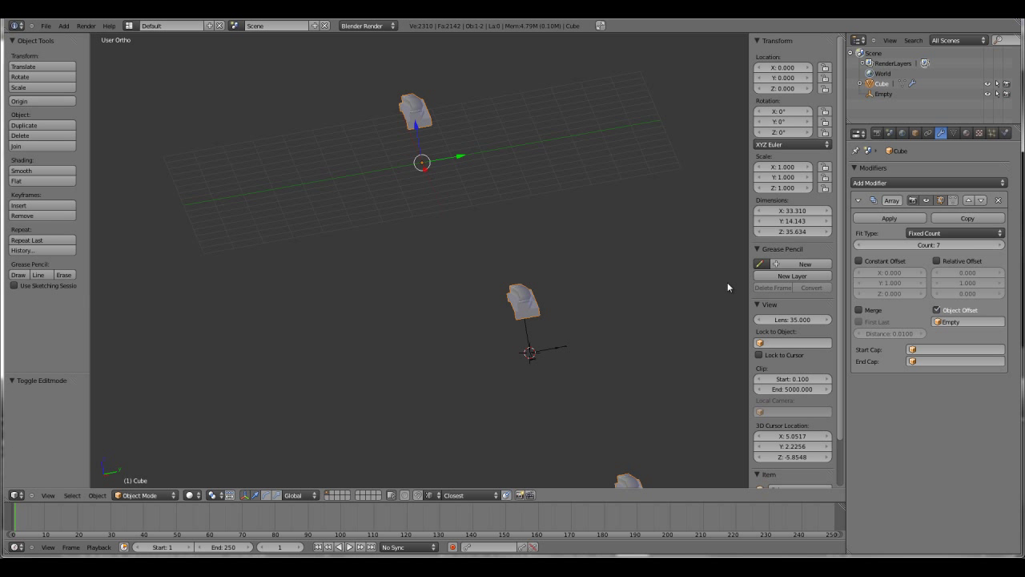
- Select the empty, rotate it about 45° to curve the array, and start scaling it
{"action": "left_click", "coordinate": [936, 311]}
{"action": "right_click", "coordinate": [535, 358]}
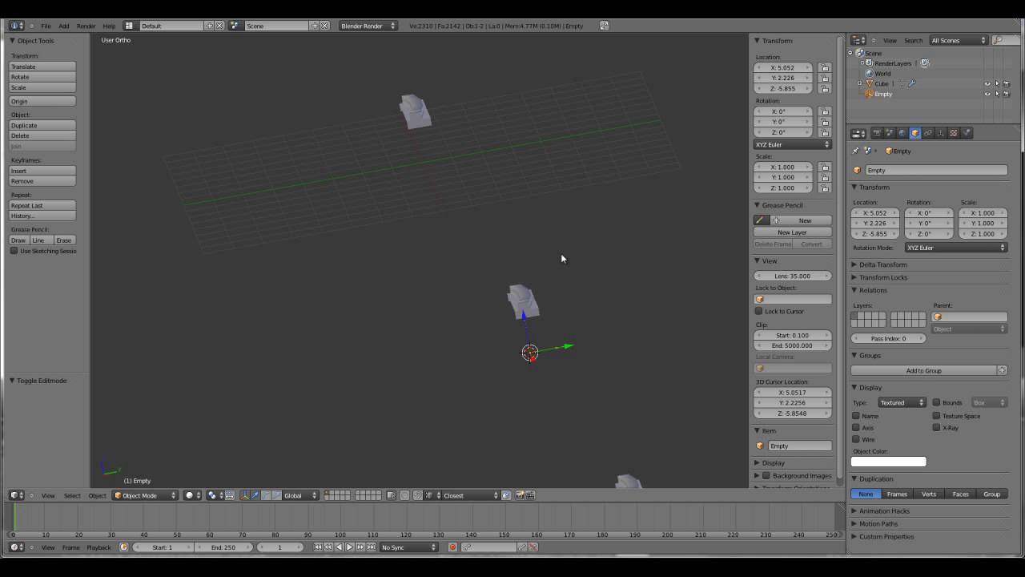
{"action": "key", "text": "r"}
{"action": "left_click", "coordinate": [420, 161]}
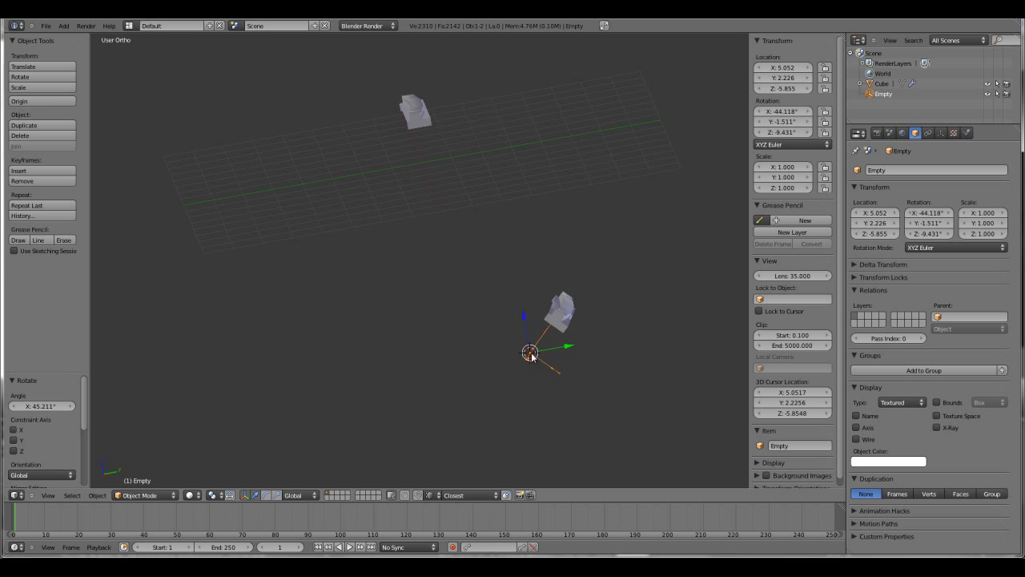
{"action": "left_click", "coordinate": [591, 312]}
{"action": "scroll", "coordinate": [585, 324], "scroll_direction": "down", "scroll_amount": 3}
{"action": "middle_click_drag", "start_coordinate": [376, 383], "coordinate": [441, 306]}
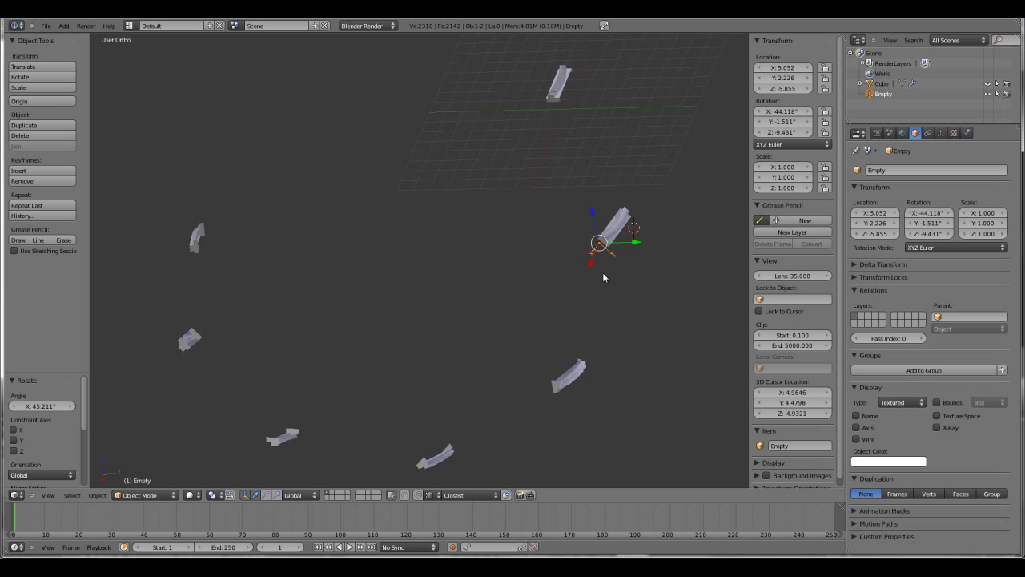
{"action": "key", "text": "s"}
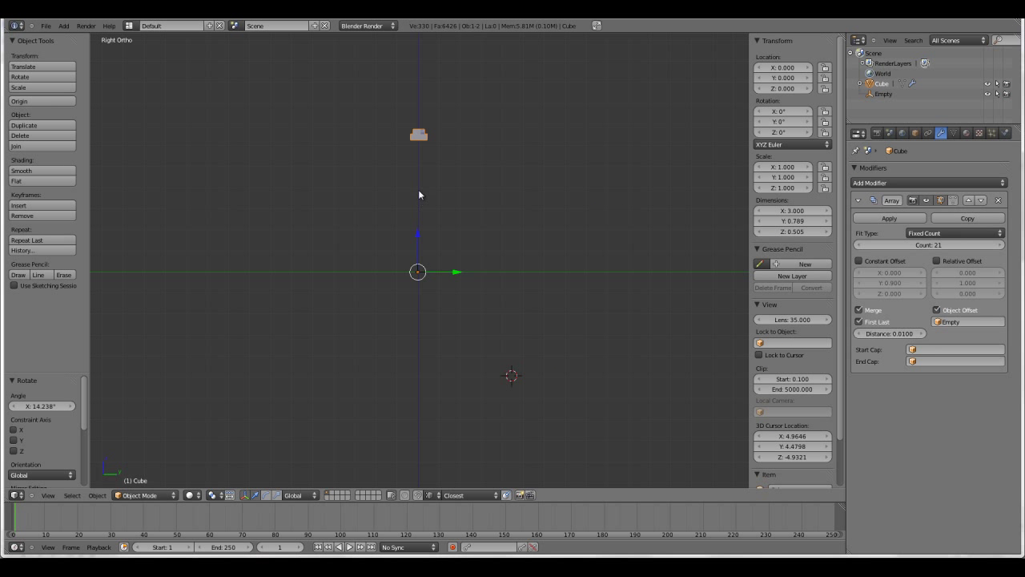
- In edit mode, move the mesh farther up the Z axis from its origin and return to object mode
{"action": "key", "text": "Tab"}
{"action": "left_click", "coordinate": [412, 95]}
{"action": "left_click_drag", "start_coordinate": [417, 94], "coordinate": [418, 73]}
{"action": "key", "text": "Tab"}
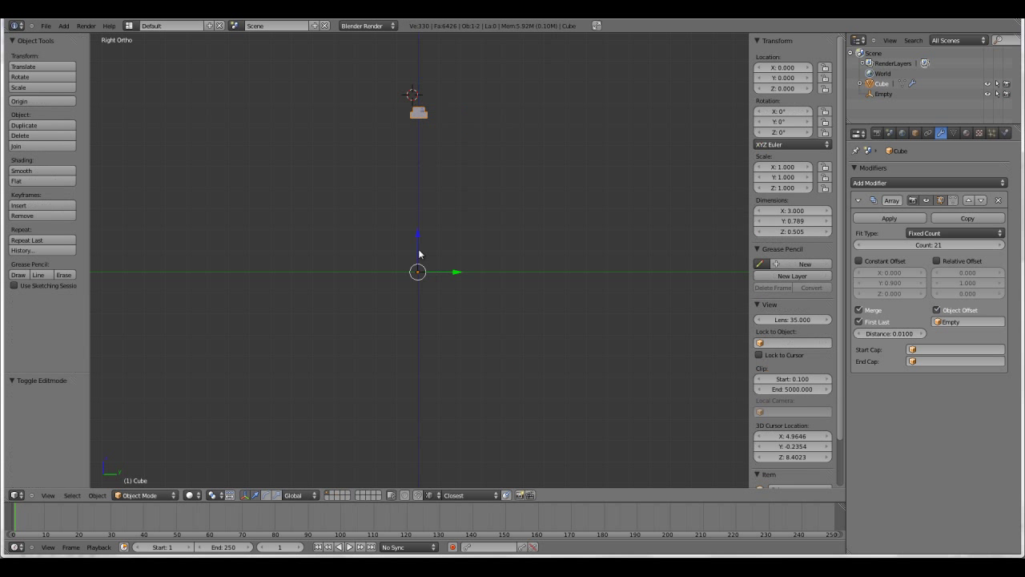
- Select the empty at the origin and rotate it about 13° to fan the copies around a circle
{"action": "right_click", "coordinate": [425, 269]}
{"action": "key", "text": "r"}
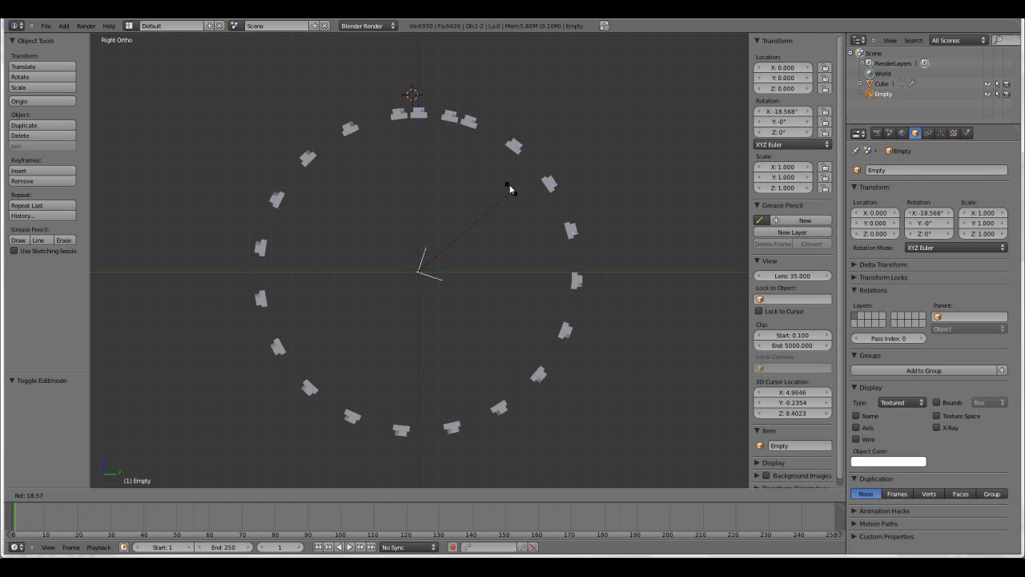
{"action": "left_click", "coordinate": [501, 185]}
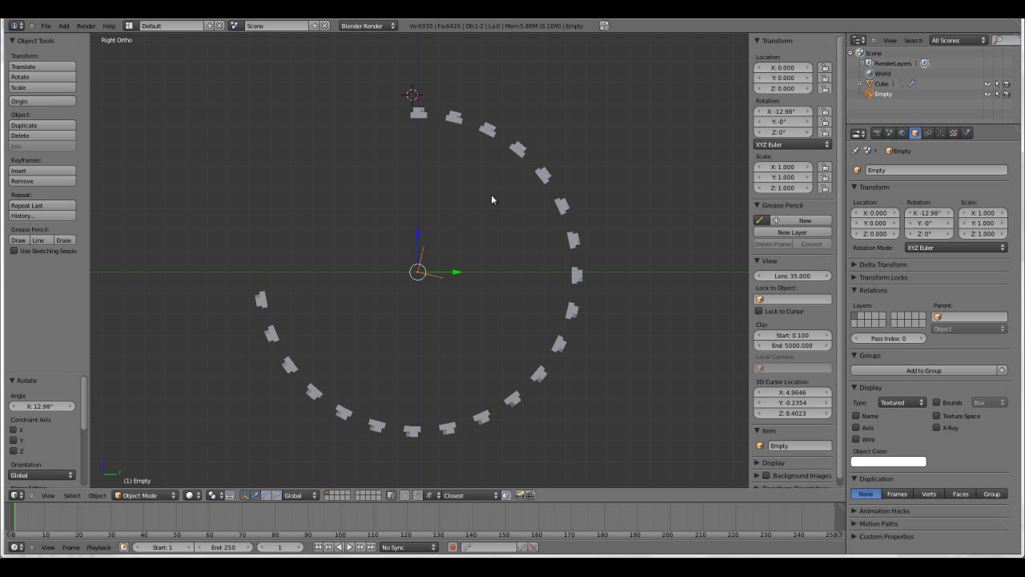
- Select the arrayed object and toggle its array's Merge and First Last options
{"action": "right_click", "coordinate": [415, 117]}
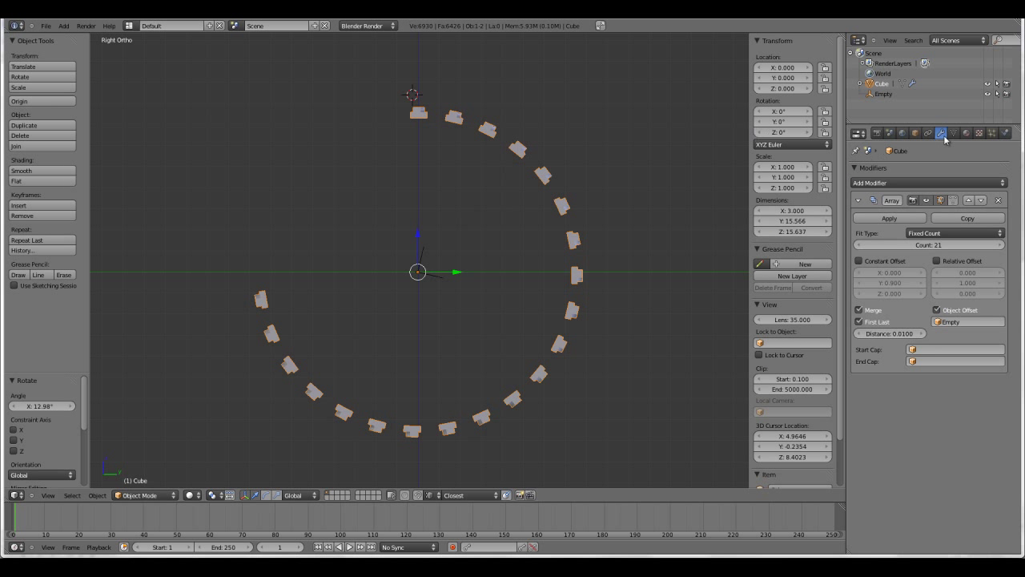
{"action": "left_click", "coordinate": [859, 309]}
{"action": "left_click", "coordinate": [859, 310]}
{"action": "left_click", "coordinate": [859, 321]}
- In edit mode, select the edge loop on the original mesh's side facing the next copy, and return to object mode
{"action": "key", "text": "Tab"}
{"action": "key", "text": "KP_Decimal"}
{"action": "middle_click_drag", "start_coordinate": [426, 206], "coordinate": [417, 254]}
{"action": "right_click", "coordinate": [454, 189], "text": "alt"}
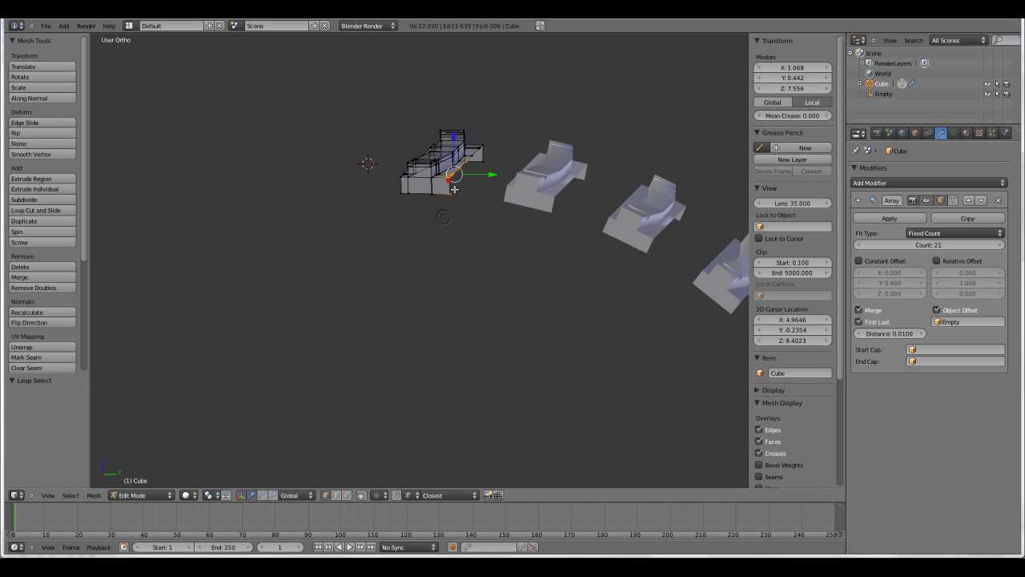
{"action": "middle_click_drag", "start_coordinate": [477, 193], "coordinate": [496, 186]}
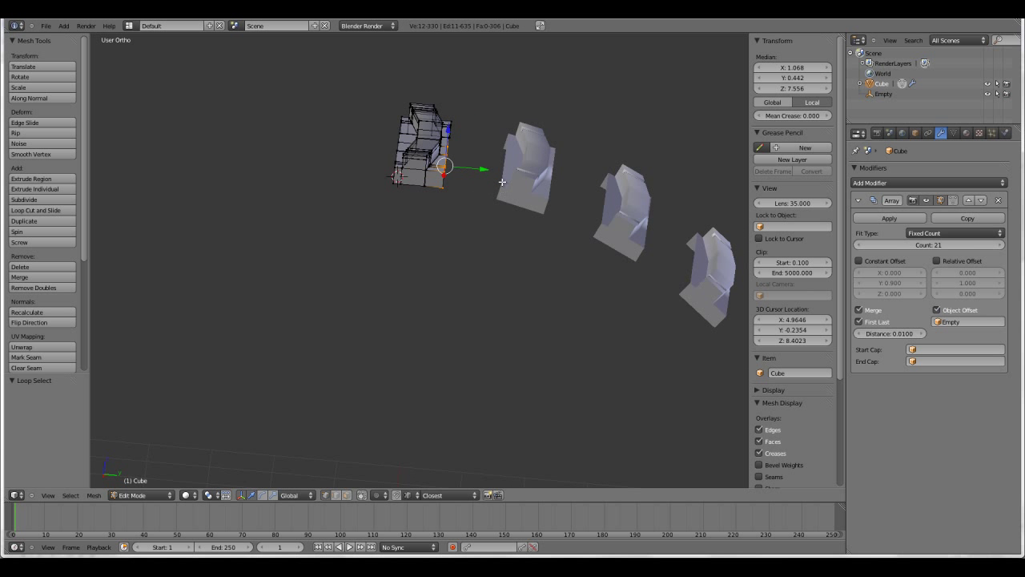
{"action": "key", "text": "Tab"}
{"action": "scroll", "coordinate": [488, 168], "scroll_direction": "down", "scroll_amount": 5}
{"action": "mouse_move", "coordinate": [446, 118]}
{"action": "middle_mouse_down"}
{"action": "mouse_move", "coordinate": [472, 120]}
{"action": "mouse_move", "coordinate": [441, 112]}
{"action": "middle_mouse_up"}
{"action": "scroll", "coordinate": [439, 138], "scroll_direction": "up", "scroll_amount": 5}
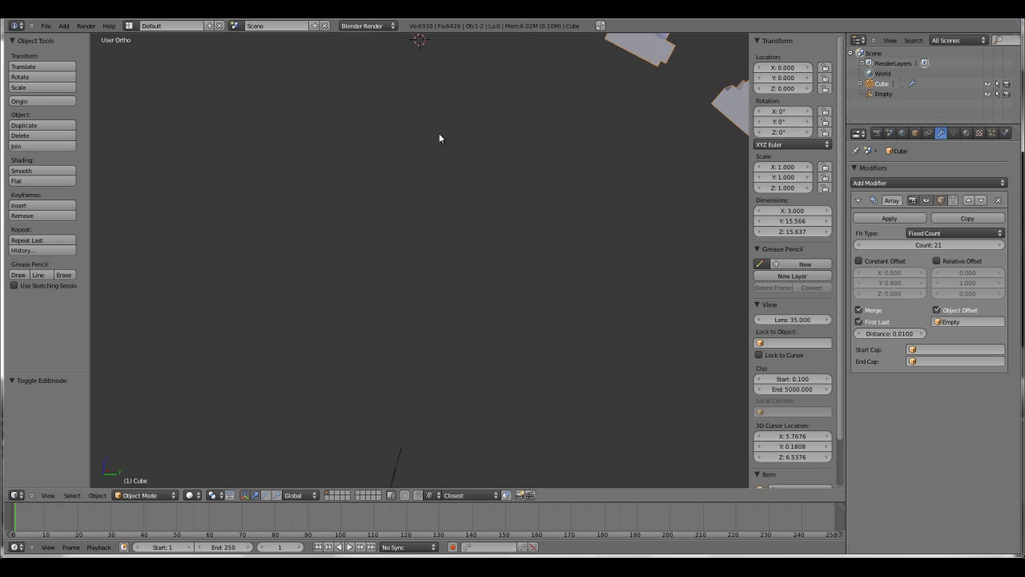
{"action": "scroll", "coordinate": [494, 226], "scroll_direction": "down", "scroll_amount": 5}
{"action": "key", "text": "KP_3"}
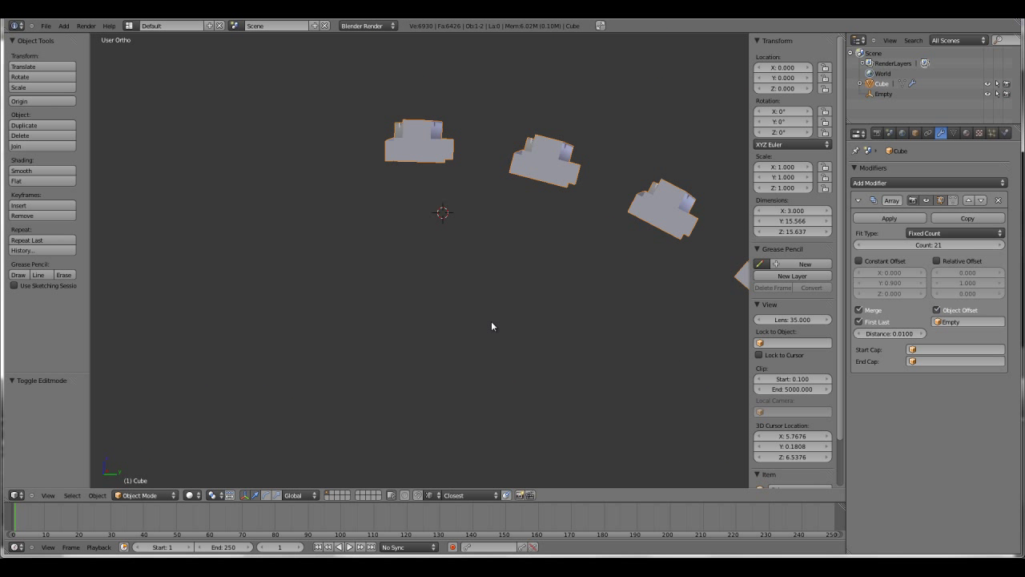
{"action": "key", "text": "Tab"}
{"action": "key", "text": "Tab"}
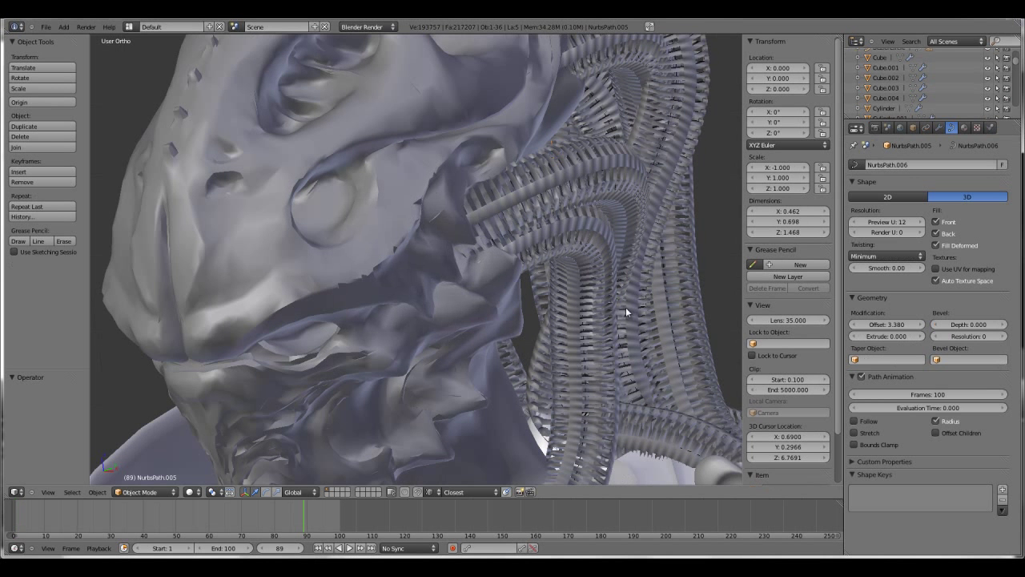
- In the creature head scene, select the path curve running through the ribbed neck tube and enter edit mode
{"action": "mouse_move", "coordinate": [625, 306]}
{"action": "middle_mouse_down"}
{"action": "mouse_move", "coordinate": [512, 274]}
{"action": "mouse_move", "coordinate": [546, 329]}
{"action": "mouse_move", "coordinate": [517, 331]}
{"action": "mouse_move", "coordinate": [535, 334]}
{"action": "mouse_move", "coordinate": [535, 275]}
{"action": "mouse_move", "coordinate": [497, 265]}
{"action": "mouse_move", "coordinate": [500, 276]}
{"action": "middle_mouse_up"}
{"action": "right_click", "coordinate": [535, 334]}
{"action": "scroll", "coordinate": [513, 272], "scroll_direction": "up", "scroll_amount": 4}
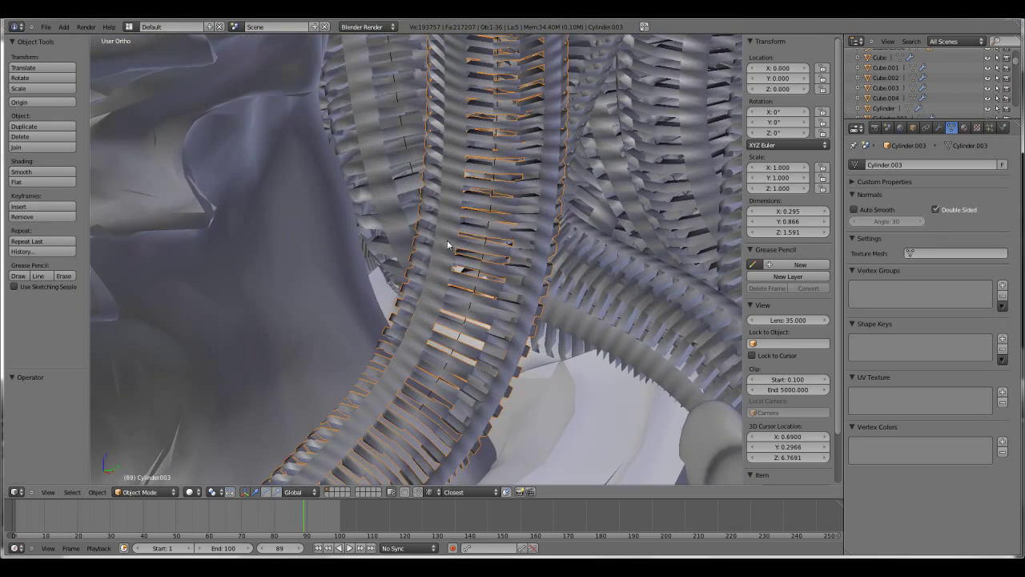
{"action": "right_click", "coordinate": [476, 292]}
{"action": "middle_click_drag", "start_coordinate": [476, 292], "coordinate": [462, 278]}
{"action": "key", "text": "Tab"}
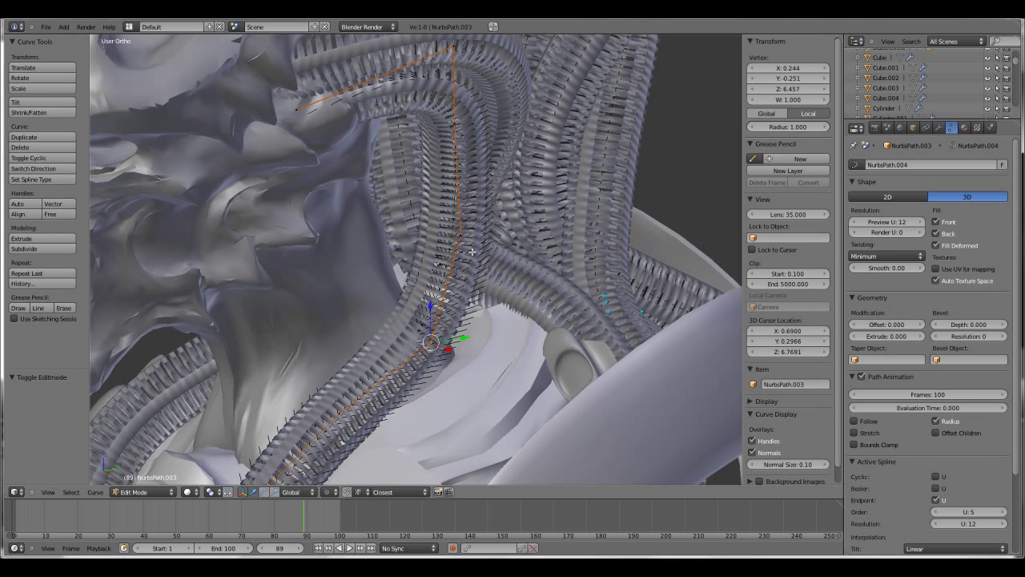
- Move the neck tube path's middle control point outward in two moves to bend the tube away from the neck
{"action": "key", "text": "g"}
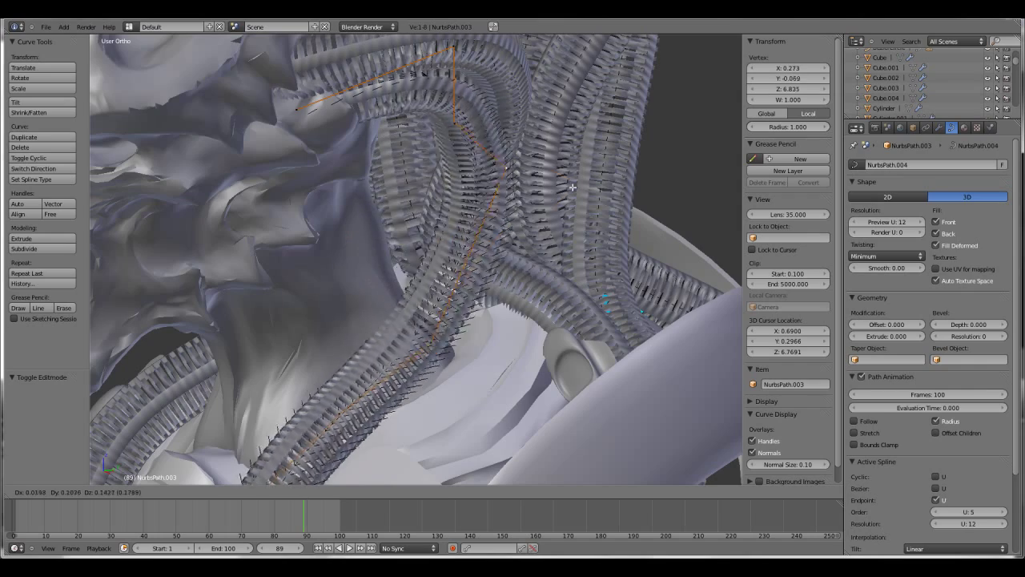
{"action": "left_click", "coordinate": [564, 240]}
{"action": "scroll", "coordinate": [563, 255], "scroll_direction": "up", "scroll_amount": 5}
{"action": "middle_click_drag", "start_coordinate": [563, 255], "coordinate": [332, 351], "text": "shift"}
{"action": "key", "text": "g"}
{"action": "left_click", "coordinate": [354, 229]}
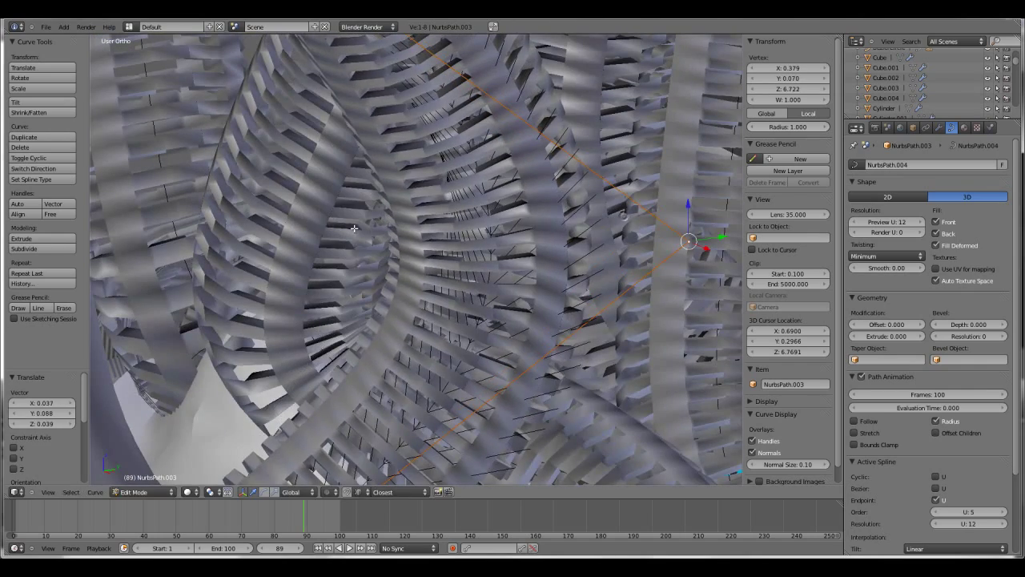
{"action": "scroll", "coordinate": [466, 287], "scroll_direction": "down", "scroll_amount": 5}
{"action": "middle_click_drag", "start_coordinate": [714, 242], "coordinate": [448, 253]}
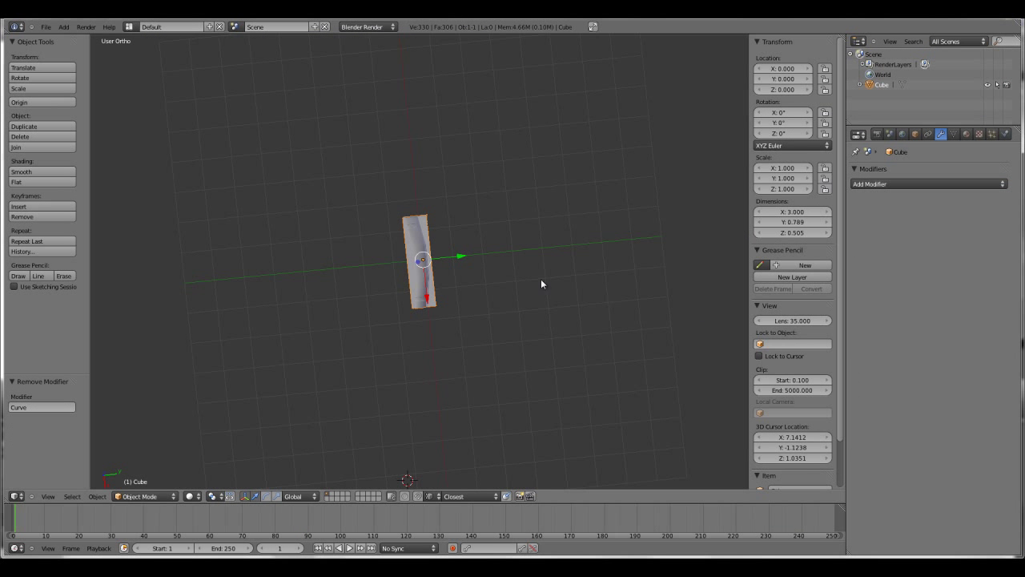
- Add a Curve modifier to the single mesh and add a path curve at the 3D cursor
{"action": "left_click", "coordinate": [920, 185]}
{"action": "left_click", "coordinate": [863, 232]}
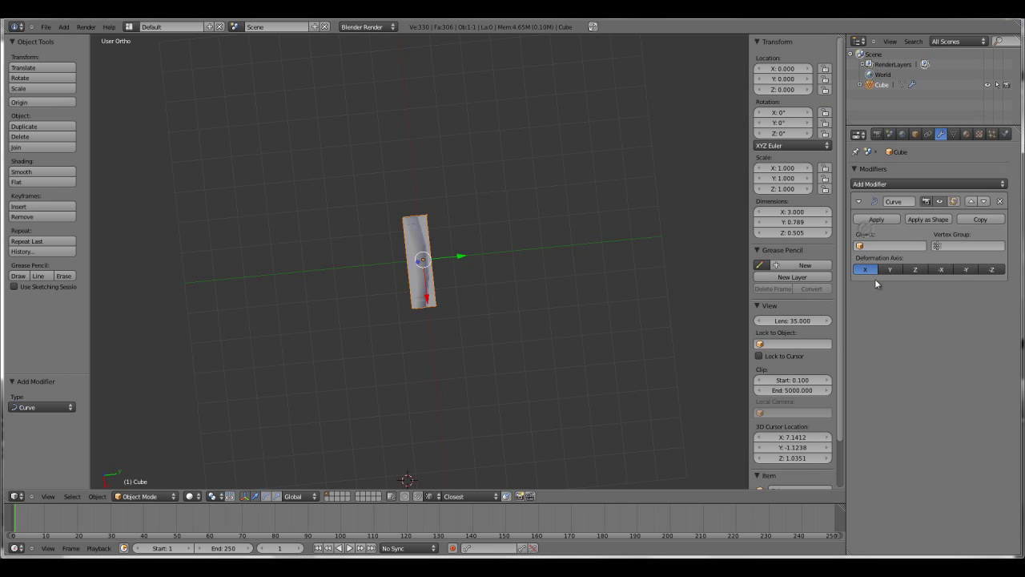
{"action": "key", "text": "shift+a"}
{"action": "mouse_move", "coordinate": [465, 280]}
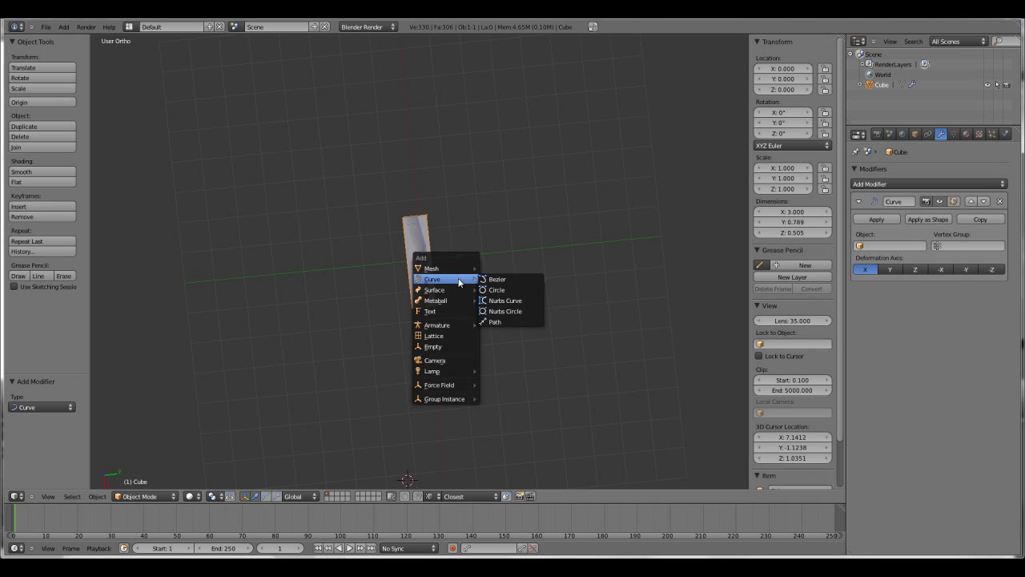
{"action": "left_click", "coordinate": [499, 322]}
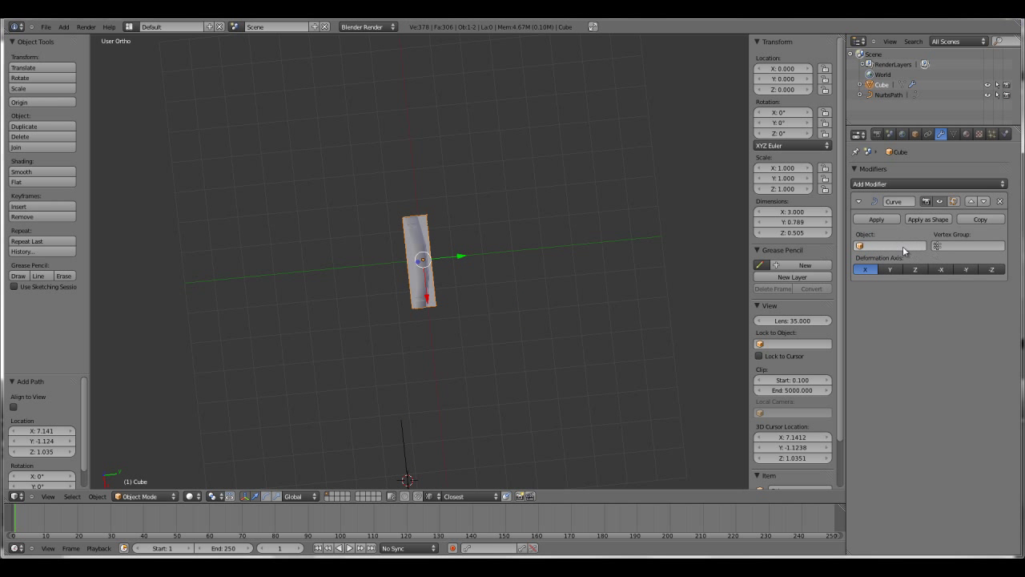
- Assign NurbsPath as the Curve modifier's deforming object and select the path
{"action": "left_click", "coordinate": [905, 245]}
{"action": "left_click", "coordinate": [888, 261]}
{"action": "scroll", "coordinate": [637, 334], "scroll_direction": "down", "scroll_amount": 4}
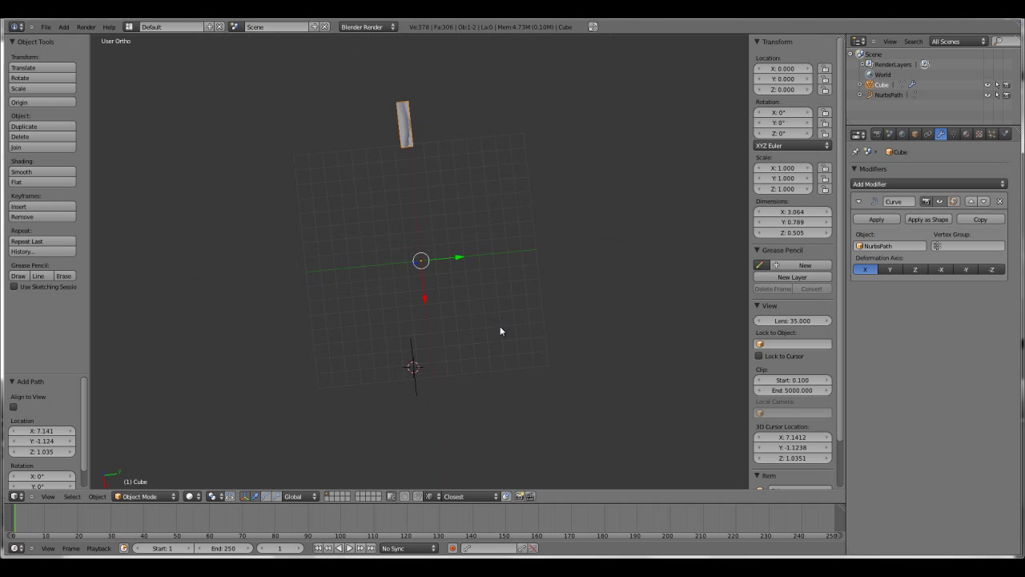
{"action": "middle_click_drag", "start_coordinate": [491, 283], "coordinate": [409, 359]}
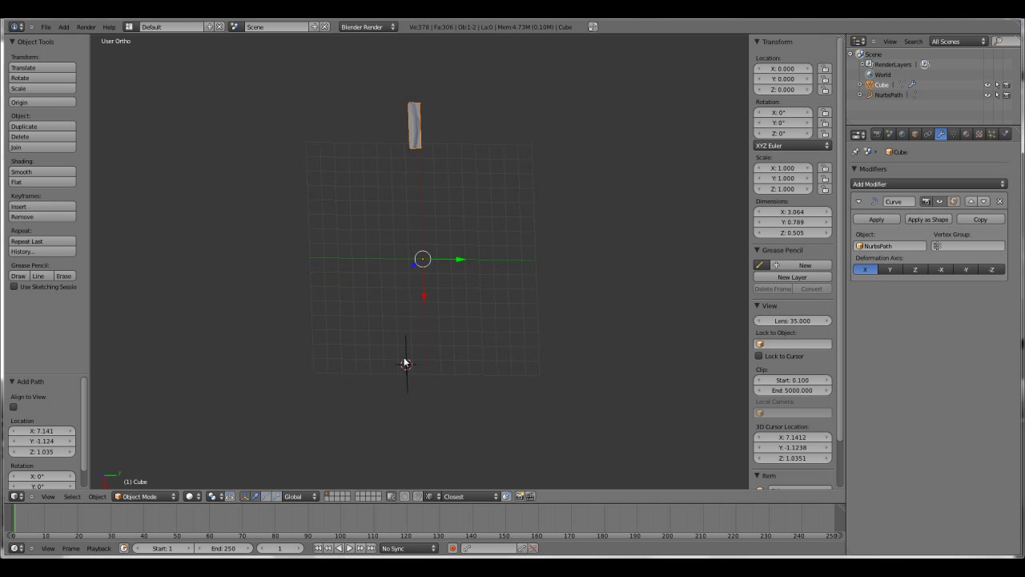
{"action": "right_click", "coordinate": [411, 352]}
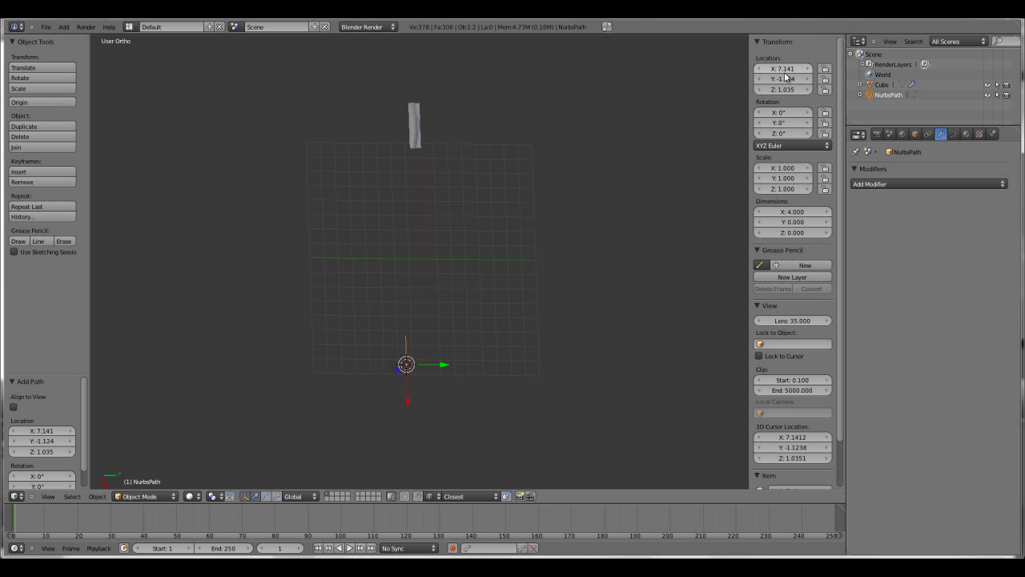
- Reset the path's location to the origin and try the mesh's Curve deformation on Y, Z, -X and -Y, ending with X
{"action": "key", "text": "alt+g"}
{"action": "scroll", "coordinate": [455, 248], "scroll_direction": "up", "scroll_amount": 6}
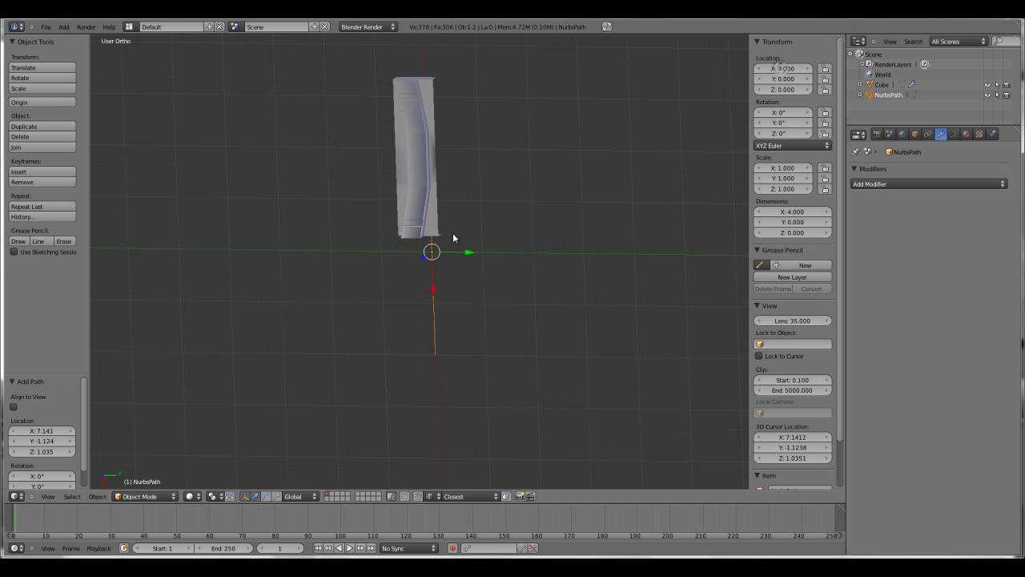
{"action": "right_click", "coordinate": [414, 204]}
{"action": "left_click", "coordinate": [891, 270]}
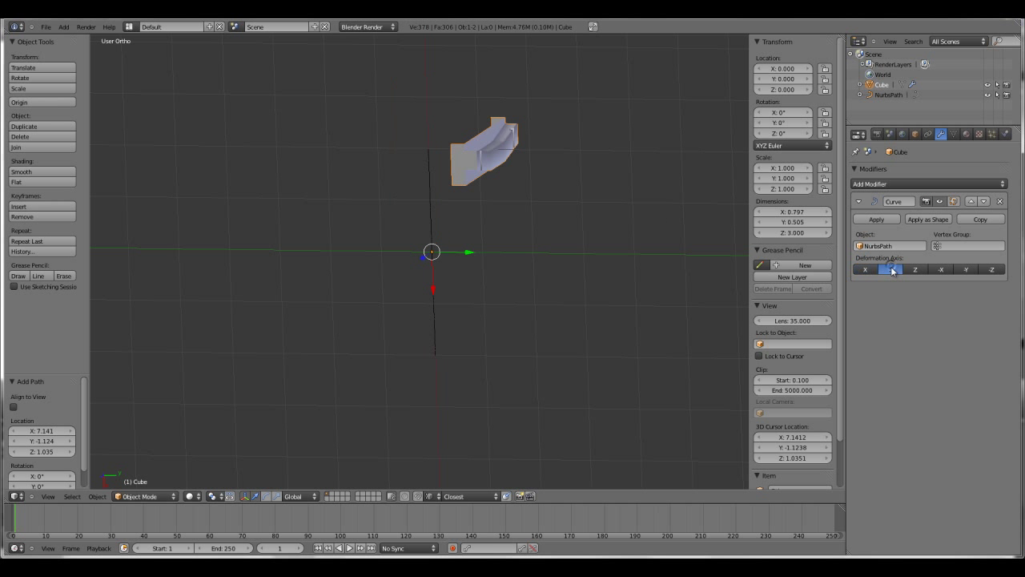
{"action": "middle_click_drag", "start_coordinate": [705, 329], "coordinate": [881, 293]}
{"action": "left_click", "coordinate": [913, 270]}
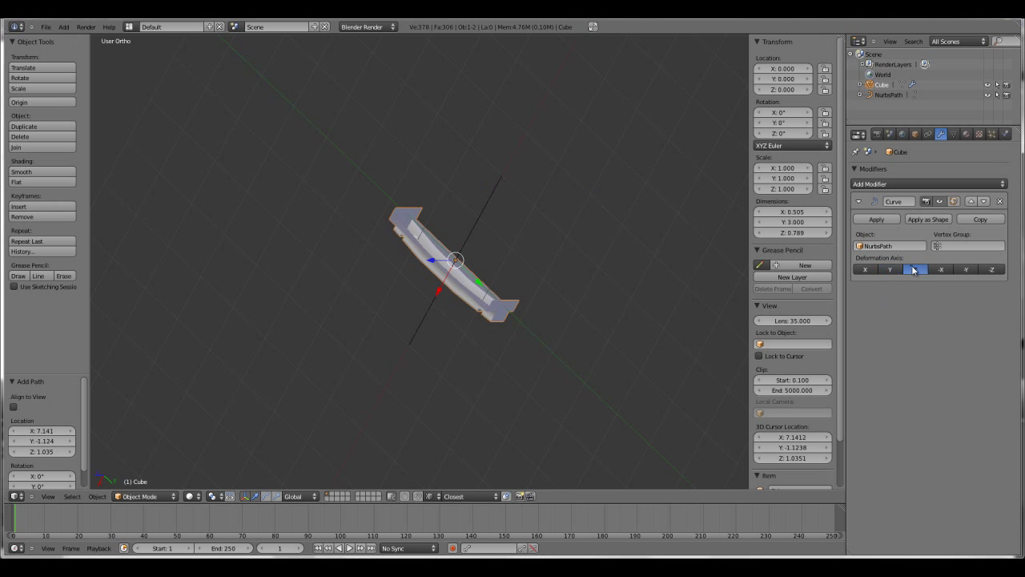
{"action": "left_click", "coordinate": [941, 270]}
{"action": "left_click", "coordinate": [966, 270]}
{"action": "left_click", "coordinate": [865, 270]}
- Move the mesh along the X axis to about X 1.586 so it slides along the path
{"action": "middle_click_drag", "start_coordinate": [448, 264], "coordinate": [505, 276]}
{"action": "left_click_drag", "start_coordinate": [402, 281], "coordinate": [418, 293]}
{"action": "scroll", "coordinate": [430, 290], "scroll_direction": "down", "scroll_amount": 4}
{"action": "middle_click_drag", "start_coordinate": [488, 316], "coordinate": [477, 313], "text": "shift"}
{"action": "left_click_drag", "start_coordinate": [385, 293], "coordinate": [379, 320]}
{"action": "middle_click_drag", "start_coordinate": [424, 340], "coordinate": [480, 349]}
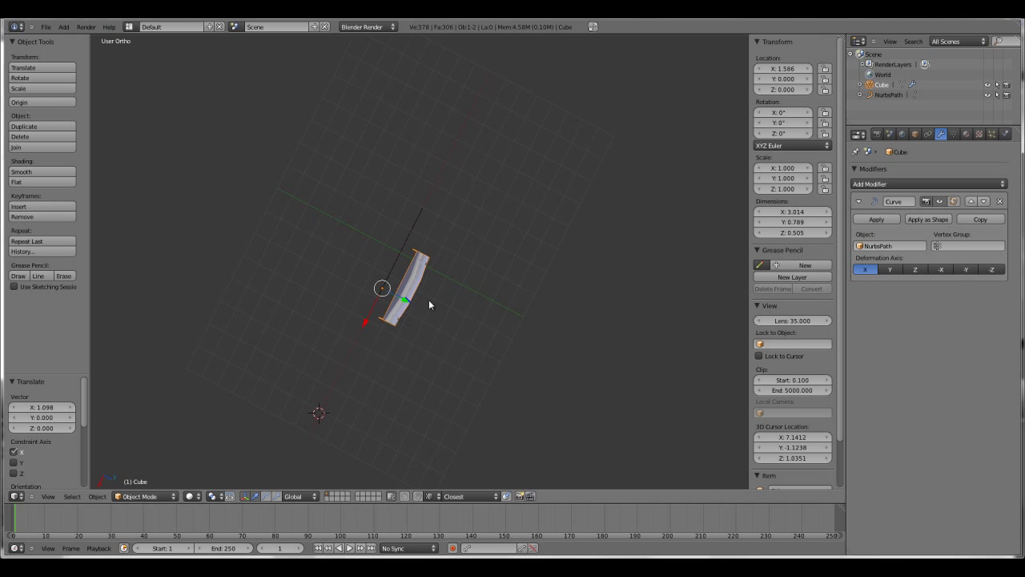
- Edit the path's control points to bend the path and the mesh following it
{"action": "right_click", "coordinate": [396, 261]}
{"action": "middle_click_drag", "start_coordinate": [428, 265], "coordinate": [459, 280]}
{"action": "key", "text": "Tab"}
{"action": "left_click", "coordinate": [475, 275]}
{"action": "scroll", "coordinate": [447, 270], "scroll_direction": "up", "scroll_amount": 1}
{"action": "left_click_drag", "start_coordinate": [415, 243], "coordinate": [328, 213]}
{"action": "right_click_drag", "start_coordinate": [425, 227], "coordinate": [430, 230]}
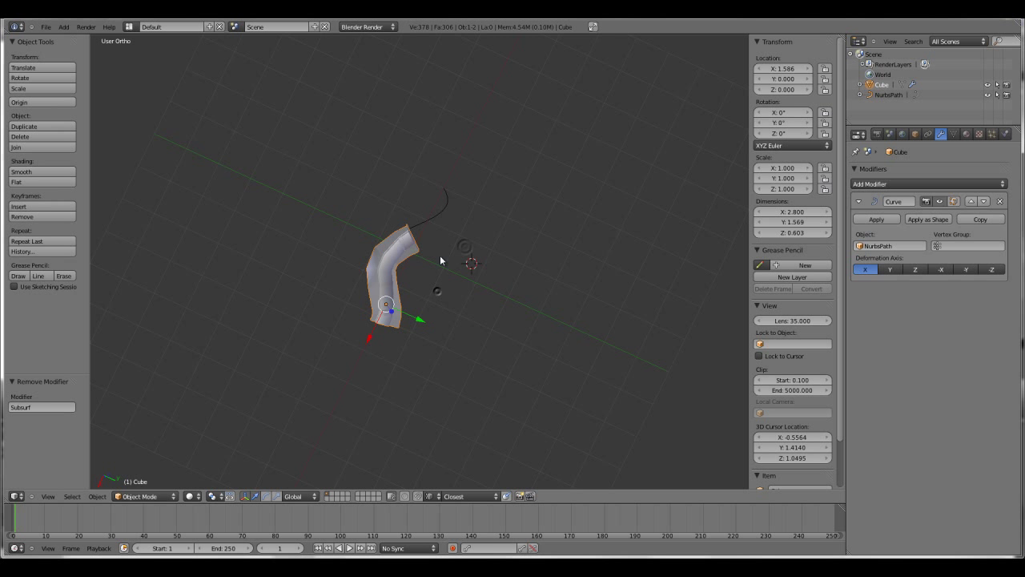
- Delete the bent path and reset the mesh's location to the origin
{"action": "right_click", "coordinate": [437, 226]}
{"action": "key", "text": "x"}
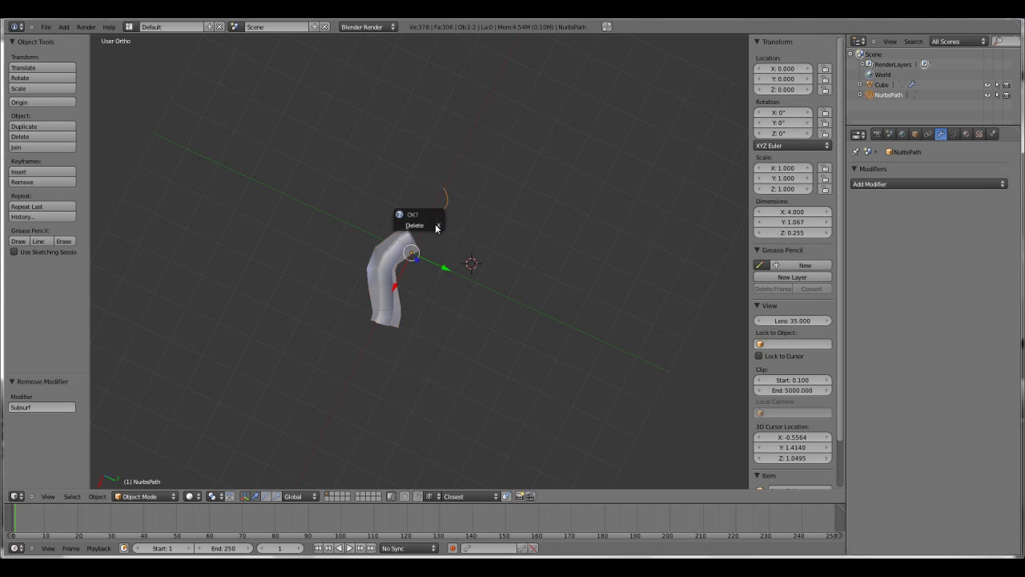
{"action": "left_click", "coordinate": [436, 227]}
{"action": "right_click", "coordinate": [420, 303]}
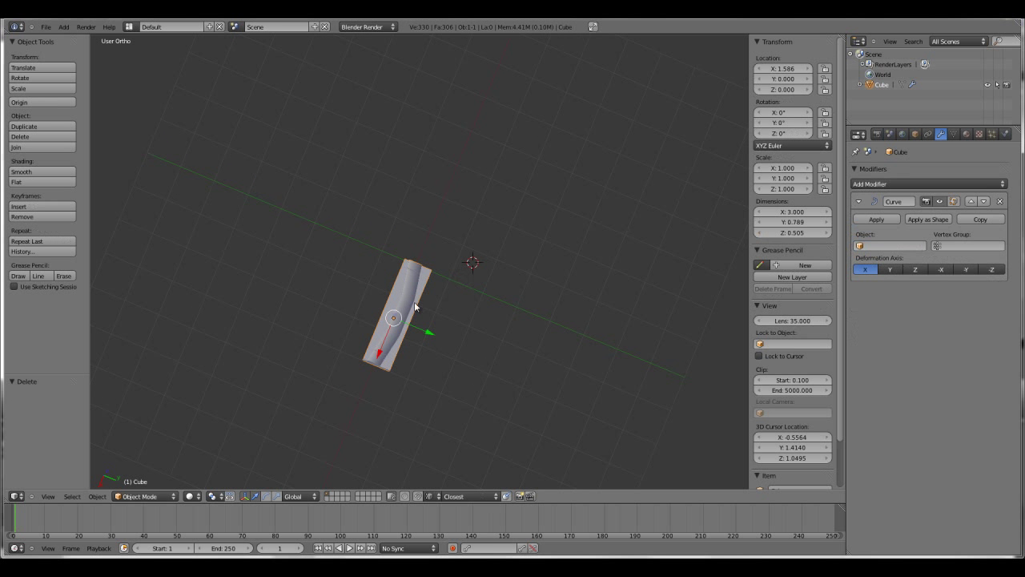
{"action": "key", "text": "BackSpace"}
- Add an Array modifier to the mesh and place it above the Curve modifier in the stack
{"action": "left_click", "coordinate": [890, 185]}
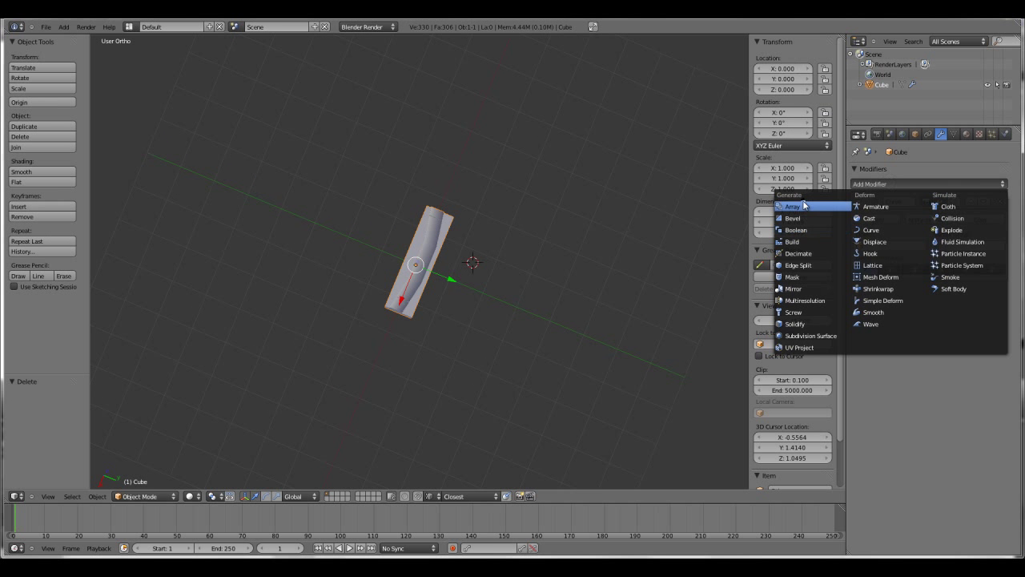
{"action": "left_click", "coordinate": [804, 206]}
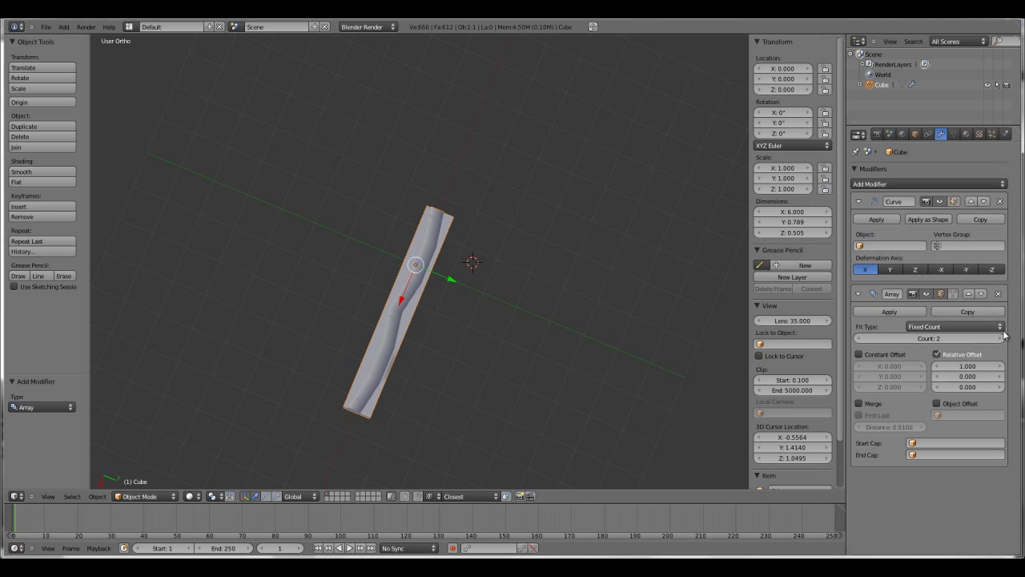
{"action": "left_click", "coordinate": [968, 293]}
- Set the array's relative offset to 0 in X and 1 in Y, with a count of 6
{"action": "left_click", "coordinate": [953, 275]}
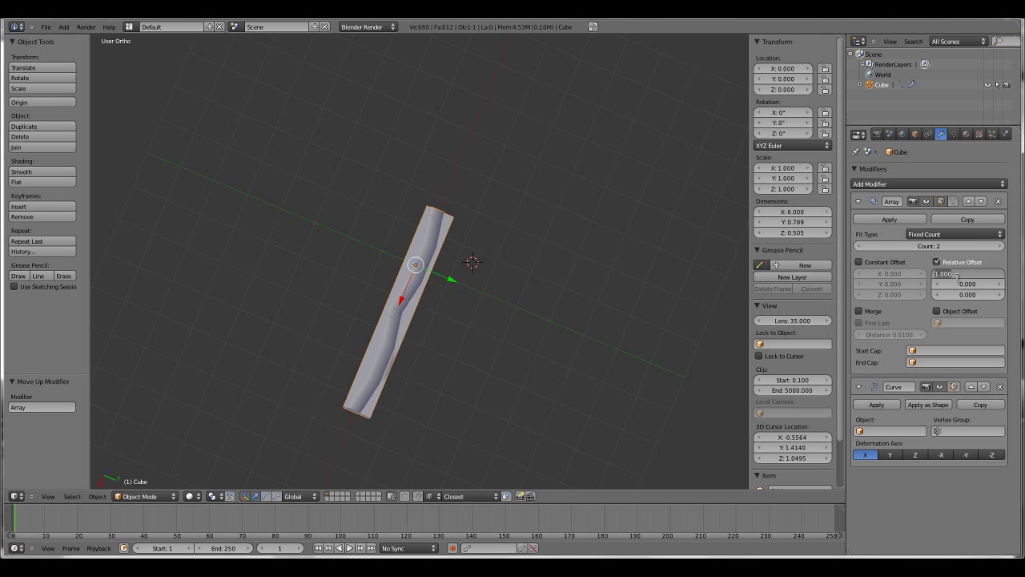
{"action": "type", "text": "0"}
{"action": "key", "text": "Return"}
{"action": "left_click", "coordinate": [957, 285]}
{"action": "type", "text": "1"}
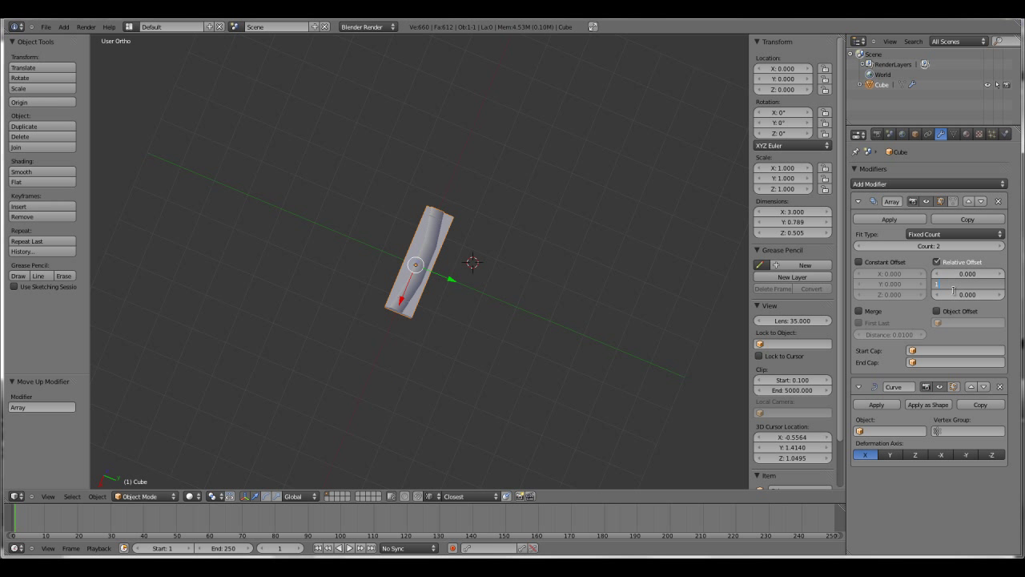
{"action": "key", "text": "Return"}
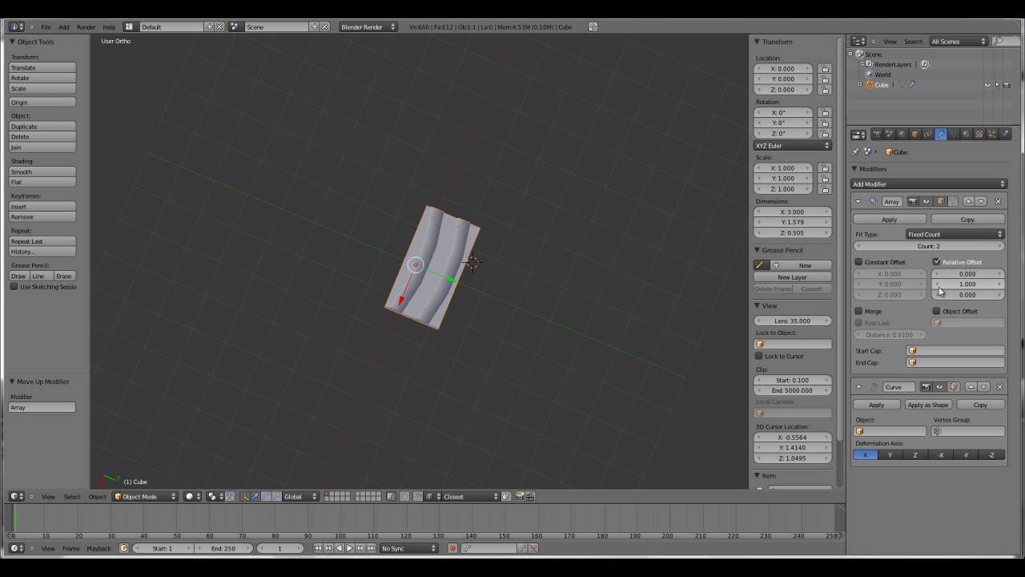
{"action": "left_click_drag", "start_coordinate": [922, 246], "coordinate": [953, 246]}
- Add a path at the 3D cursor, turned 90° about Z along the arrayed strip, and scale it up about 2.5 times
{"action": "key", "text": "shift+a"}
{"action": "mouse_move", "coordinate": [542, 318]}
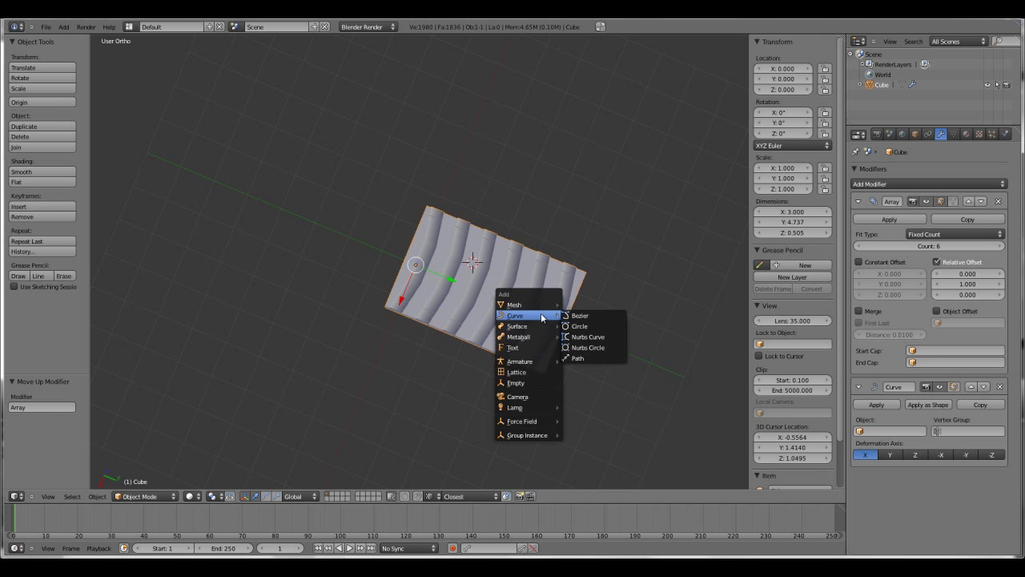
{"action": "left_click", "coordinate": [577, 358]}
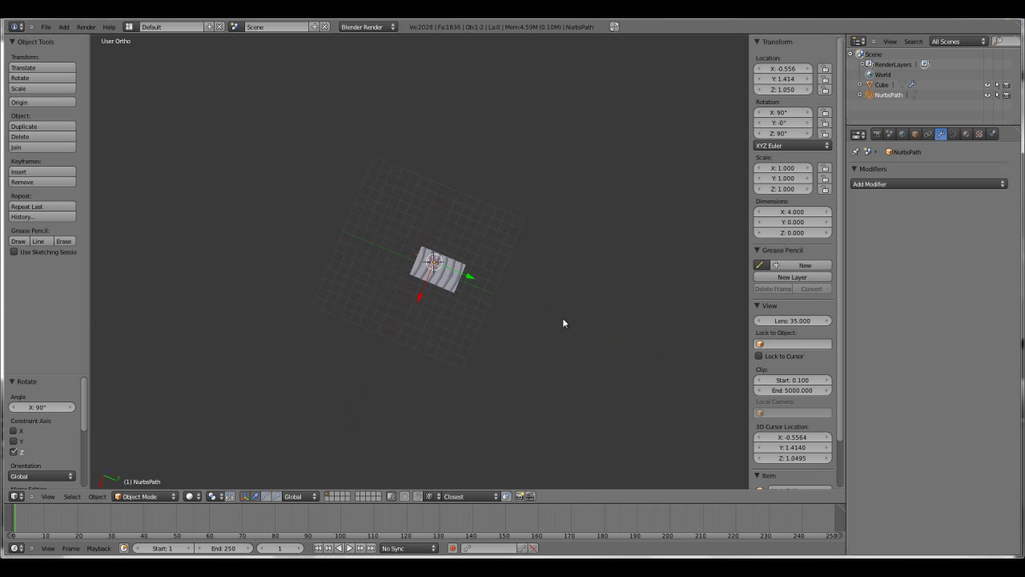
{"action": "key", "text": "s"}
{"action": "left_click", "coordinate": [727, 393]}
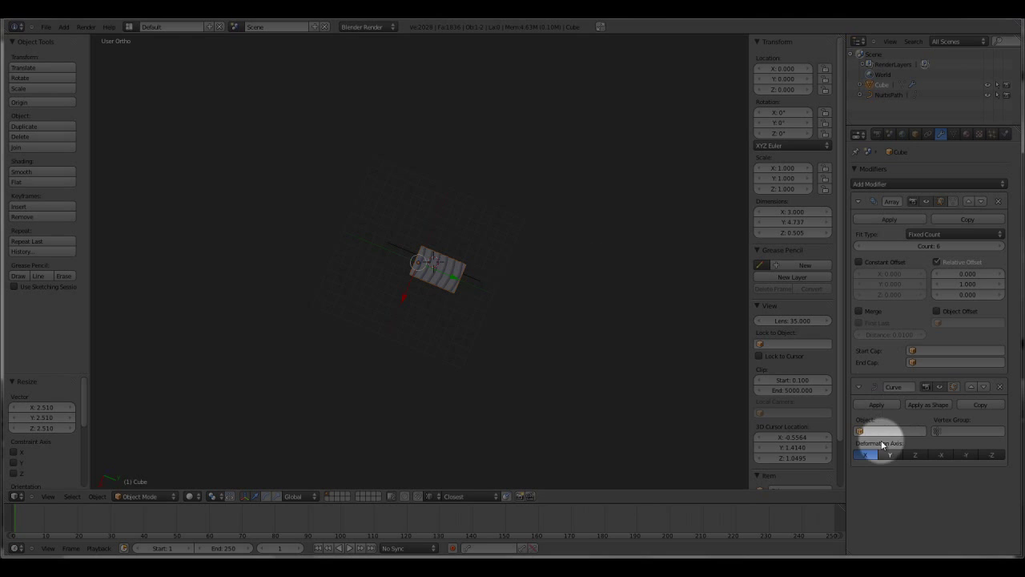
- Assign NurbsPath as the arrayed mesh's Curve modifier object and open the path for editing
{"action": "left_click", "coordinate": [881, 432]}
{"action": "left_click", "coordinate": [872, 449]}
{"action": "right_click", "coordinate": [462, 270]}
{"action": "key", "text": "Tab"}
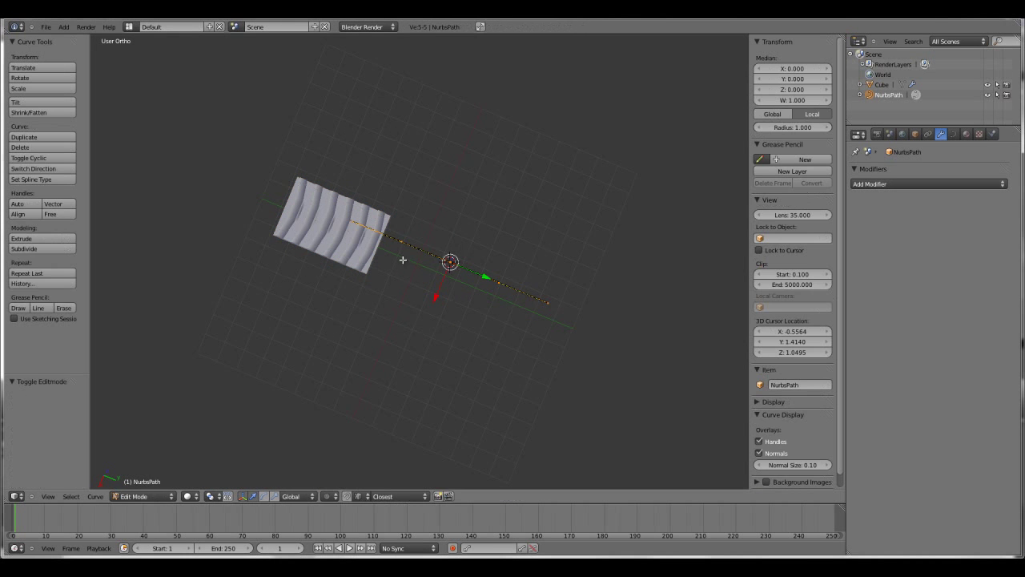
- Move the path's second control point about 1.7 units along X to bend the arrayed strip, and select the path's nearby end point
{"action": "right_click", "coordinate": [404, 238]}
{"action": "key", "text": "g"}
{"action": "left_click", "coordinate": [397, 272]}
{"action": "right_click", "coordinate": [353, 222]}
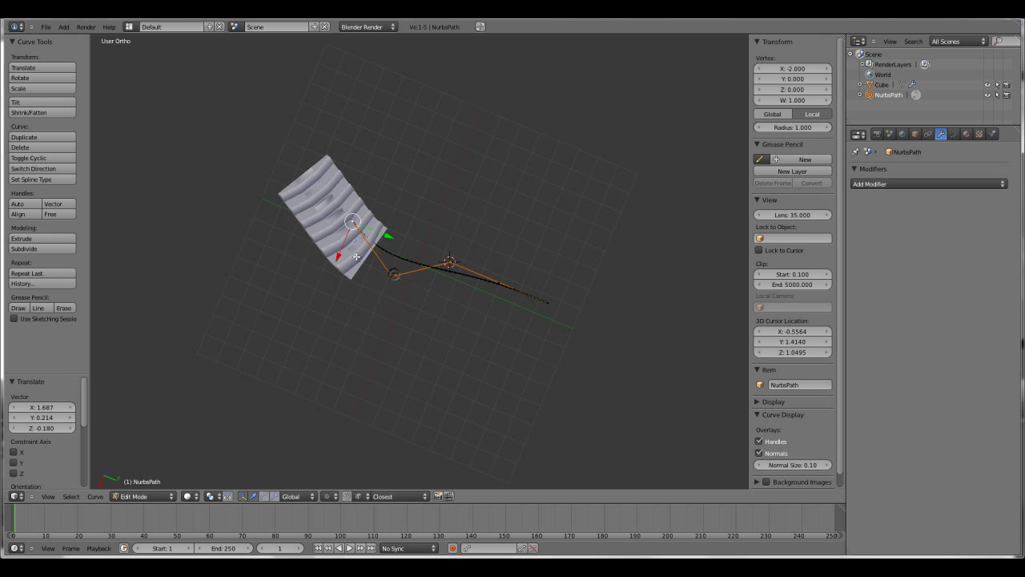
- Leave path editing and move the arrayed mesh about 2 units along the Y axis so it slides along the curve
{"action": "key", "text": "Tab"}
{"action": "right_click", "coordinate": [356, 256]}
{"action": "key", "text": "g"}
{"action": "key", "text": "y"}
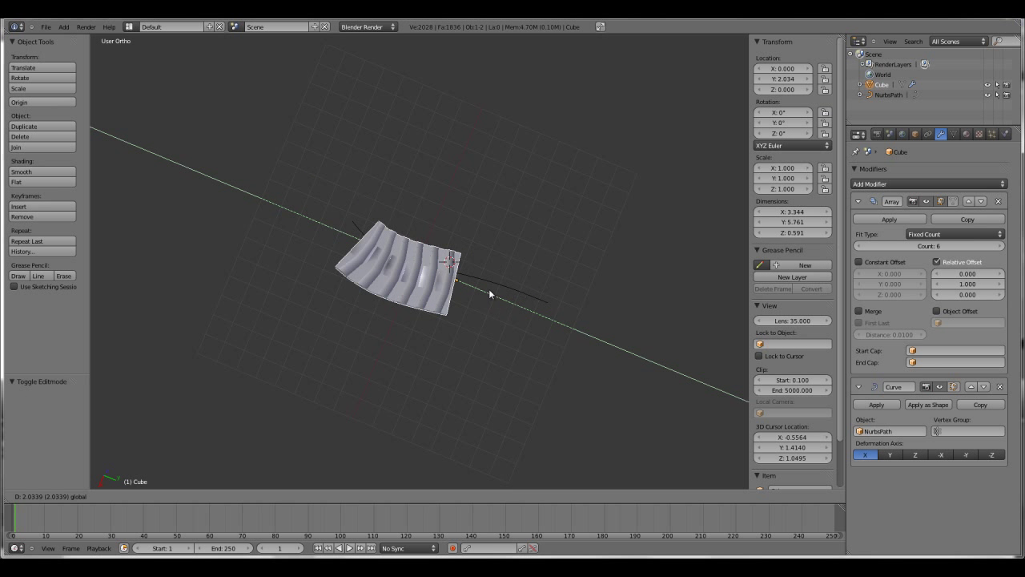
{"action": "left_click", "coordinate": [486, 288]}
- Reopen the path for editing and move its second control point farther outward to bend the strip more
{"action": "right_click", "coordinate": [461, 276]}
{"action": "key", "text": "Tab"}
{"action": "right_click", "coordinate": [391, 280]}
{"action": "key", "text": "g"}
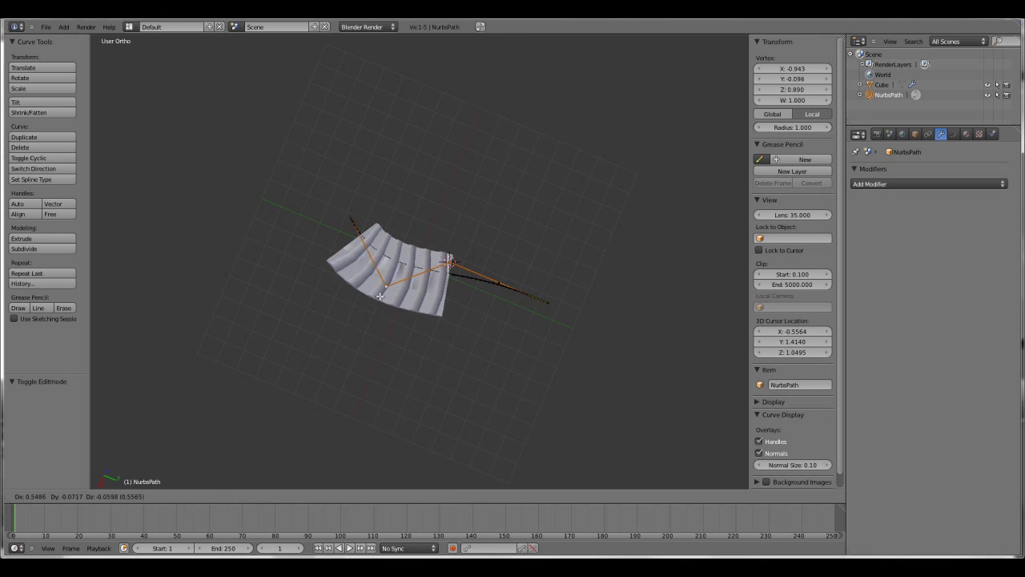